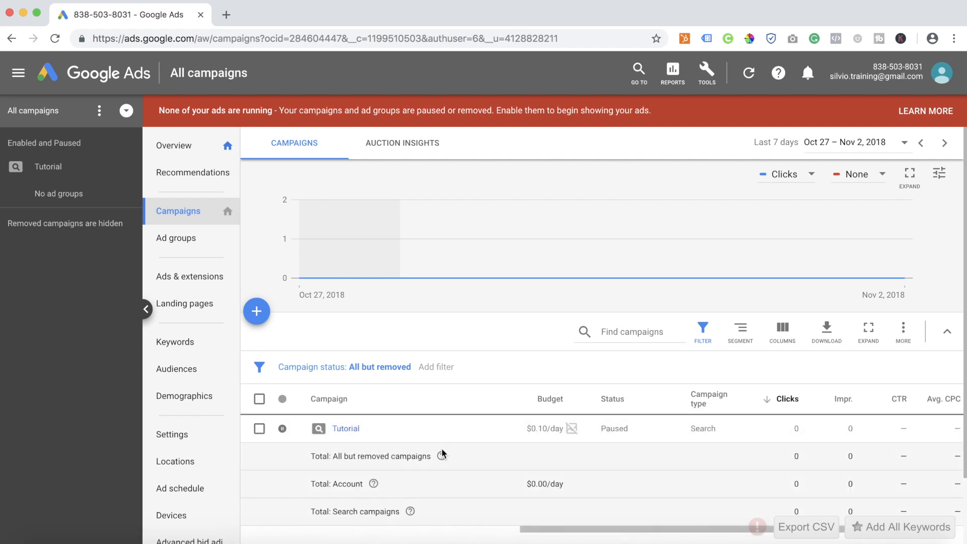
Open the Tutorial campaign's targeted locations for editing.
click(345, 429)
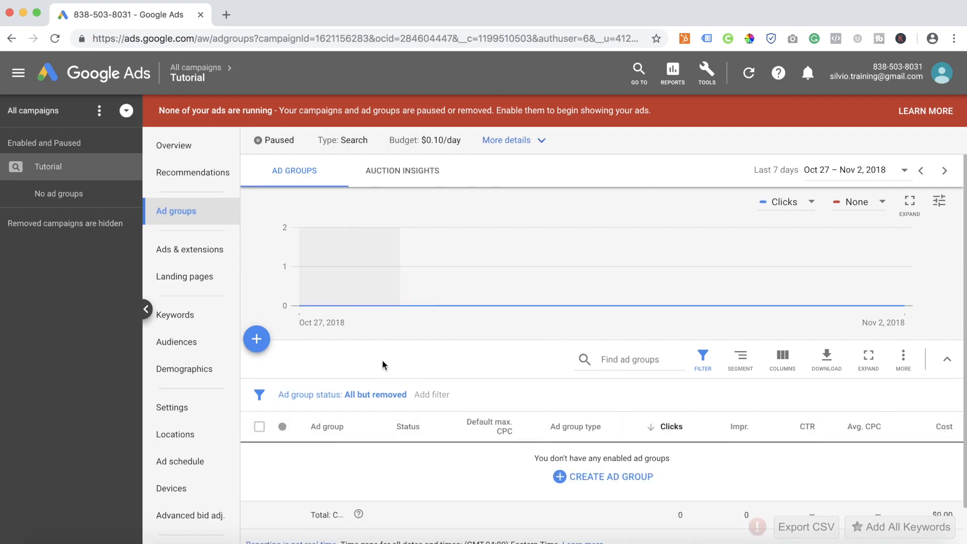
click(177, 438)
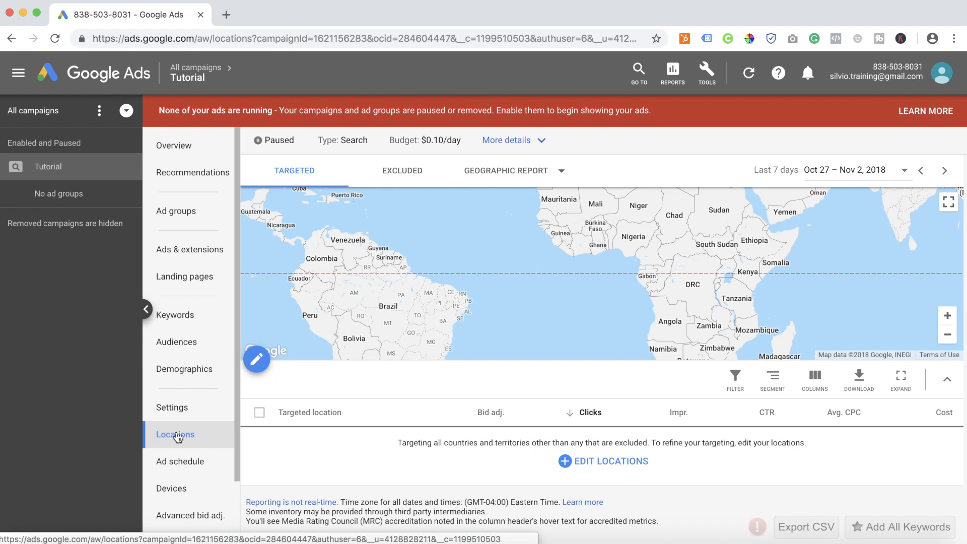
click(257, 361)
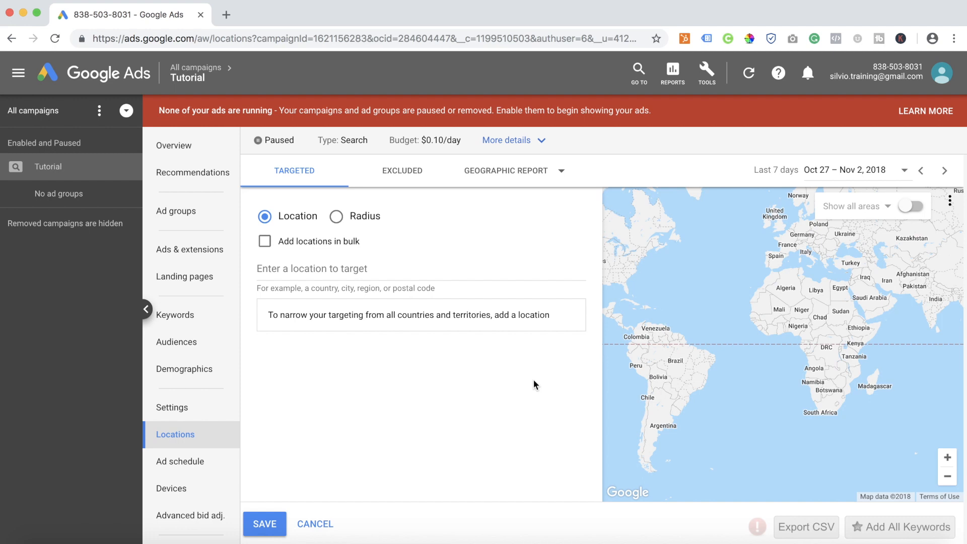
click(337, 216)
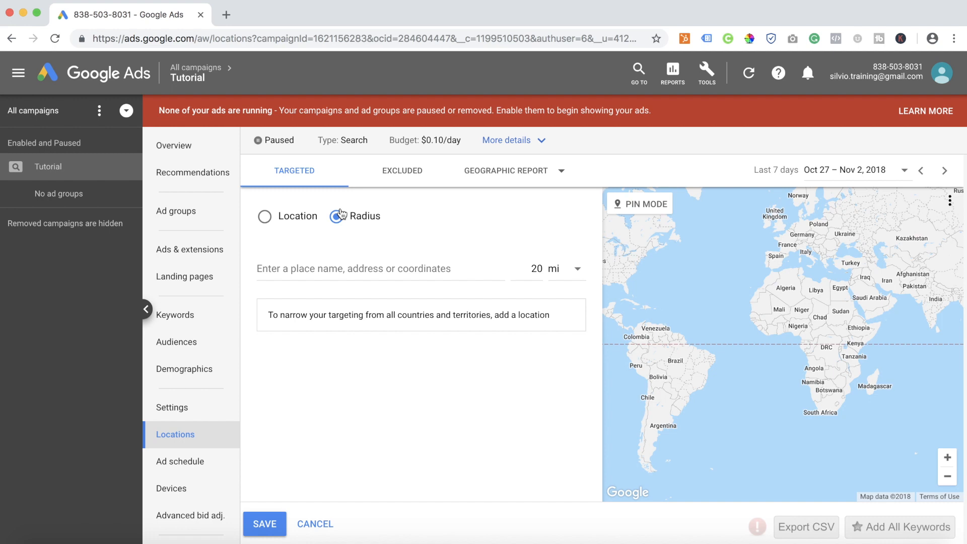
click(286, 221)
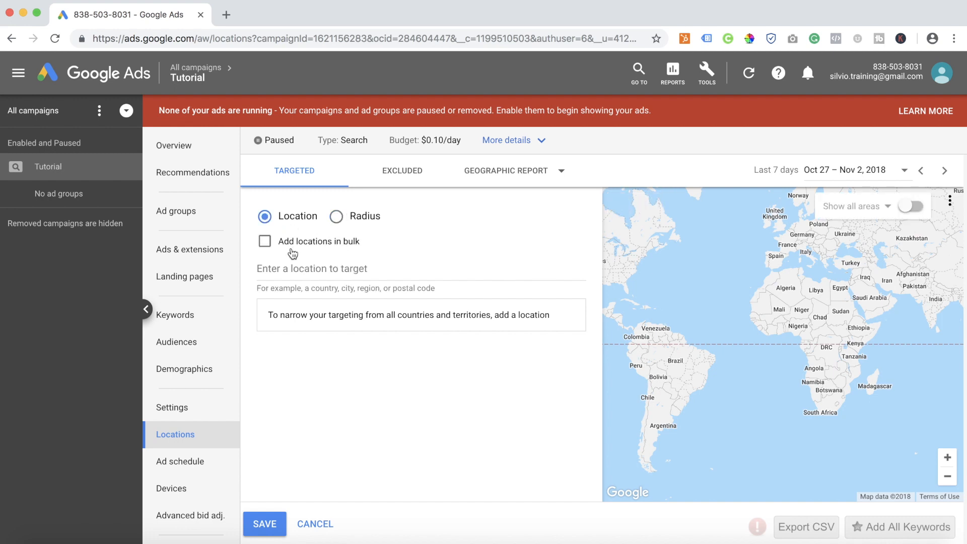
click(289, 246)
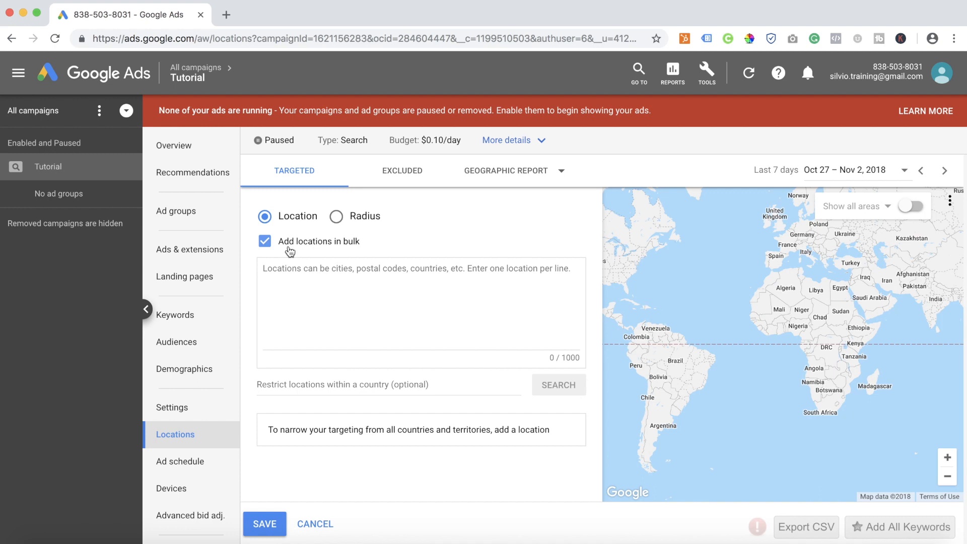
click(306, 245)
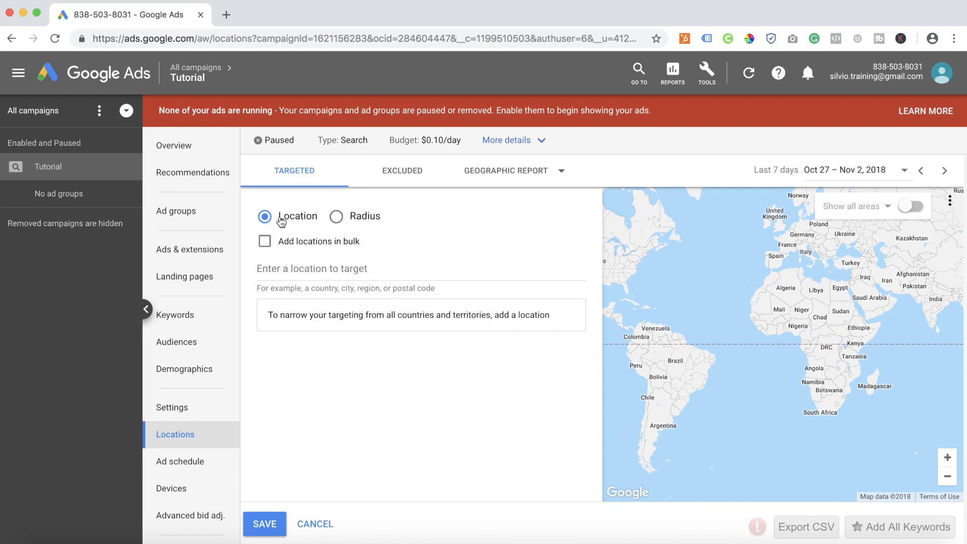
Search for miami and target the city Miami, Florida, United States.
click(322, 274)
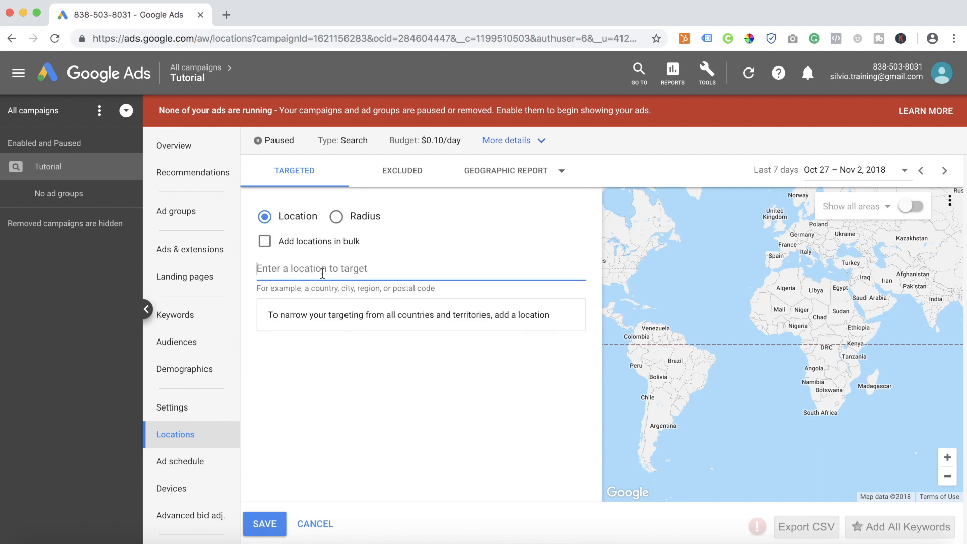
text(miami)
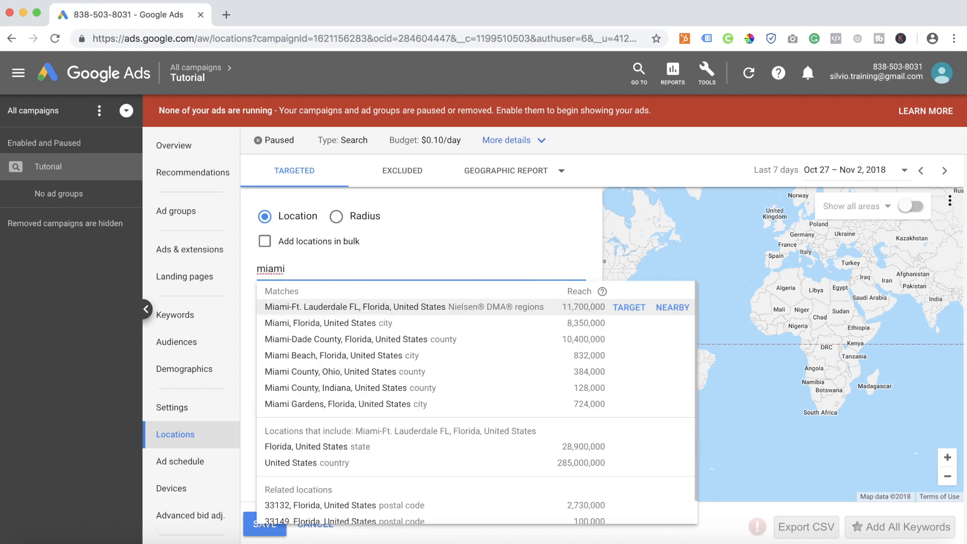
mouse_move(330, 324)
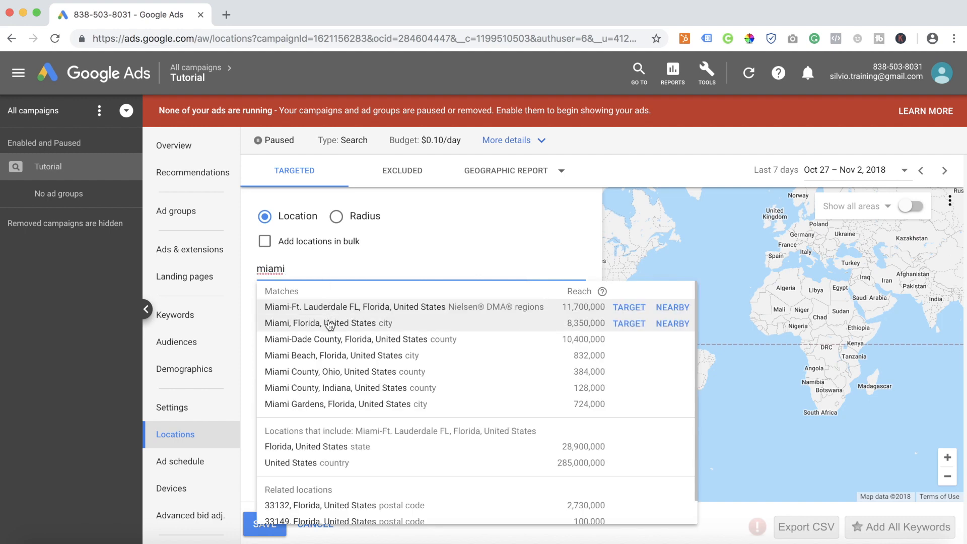
click(628, 324)
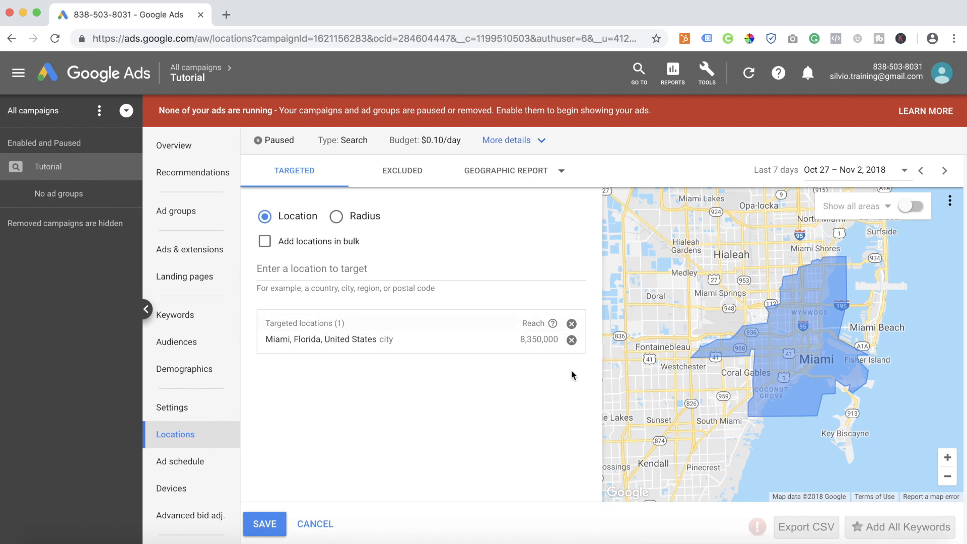
Replace the Miami city target with a 20 mi radius target around Miami, FL.
click(571, 339)
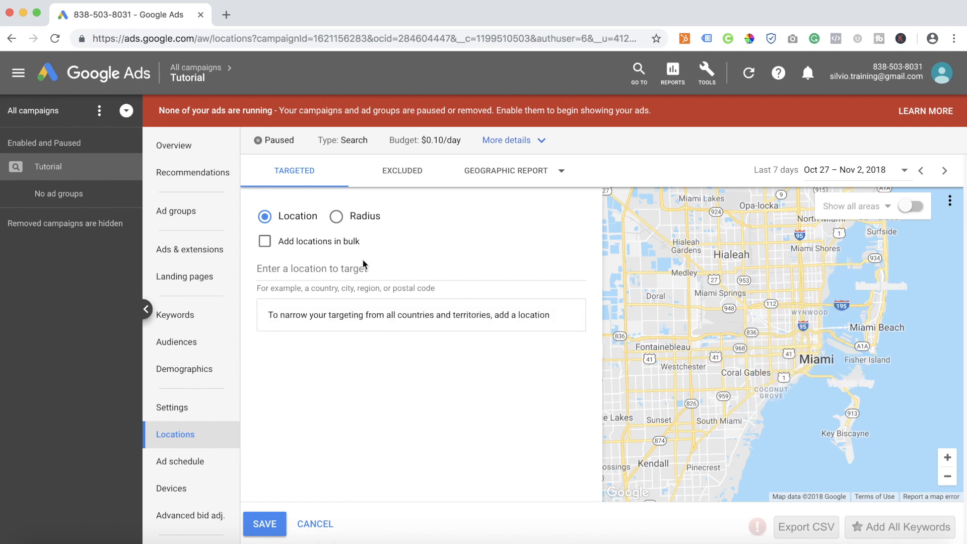
click(346, 218)
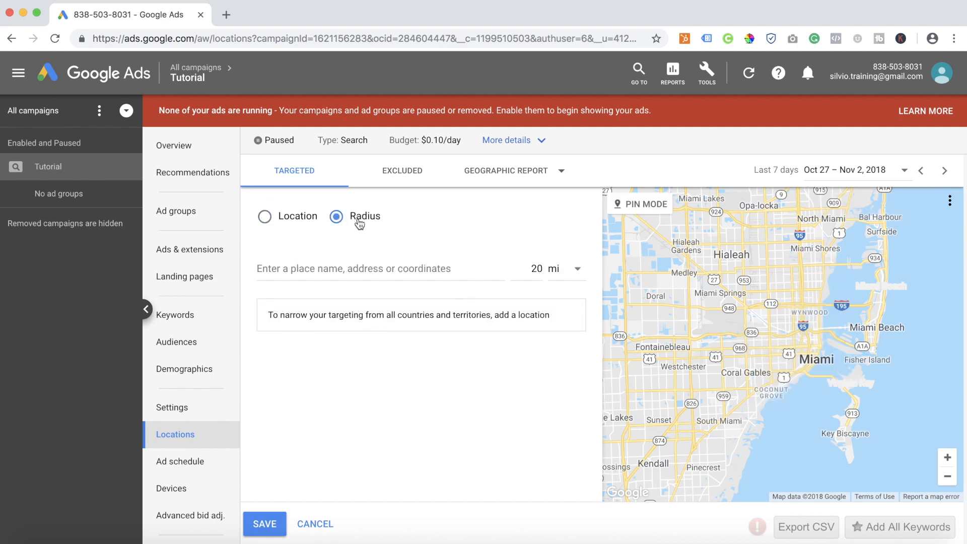
click(372, 272)
text(miami)
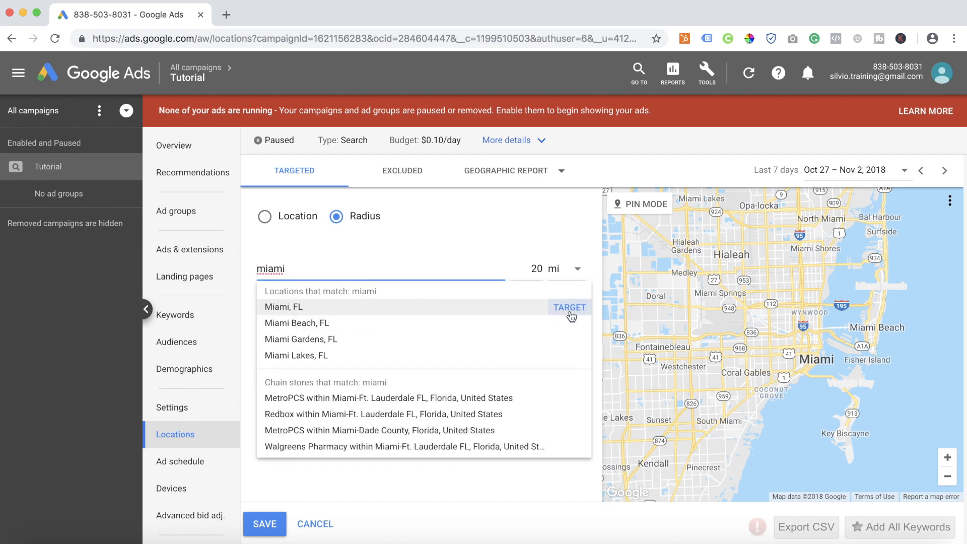
click(571, 307)
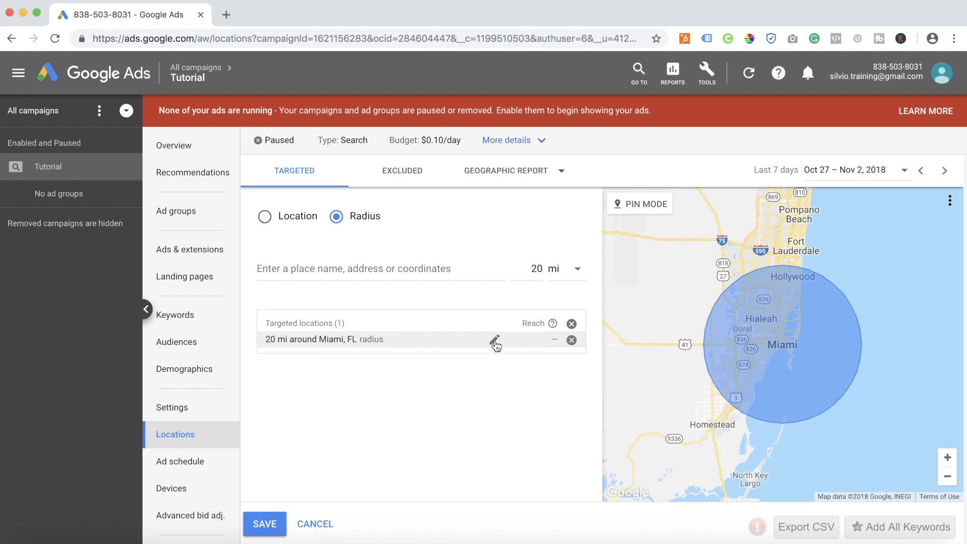
Set the target radius around Miami, FL to 5 mi and save it.
click(495, 342)
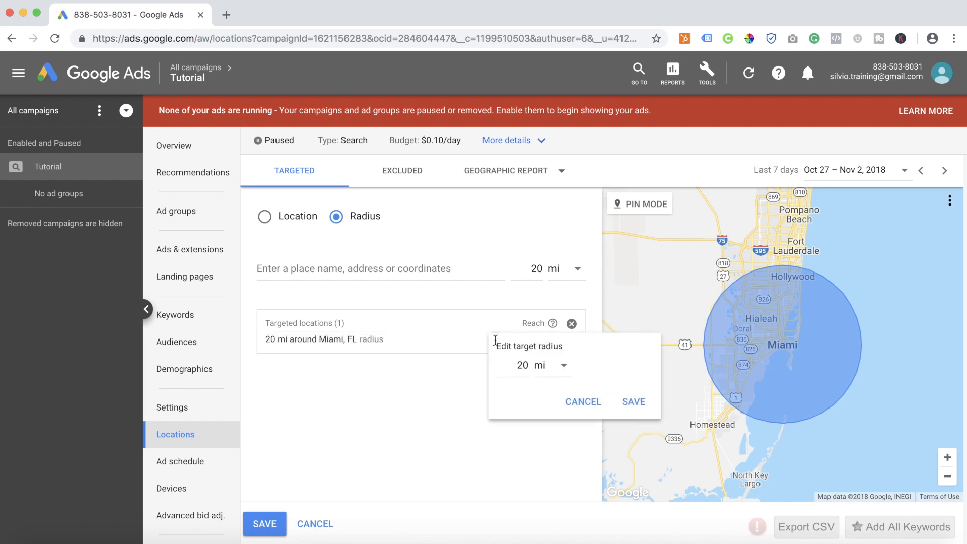
double_click(525, 366)
key(BackSpace)
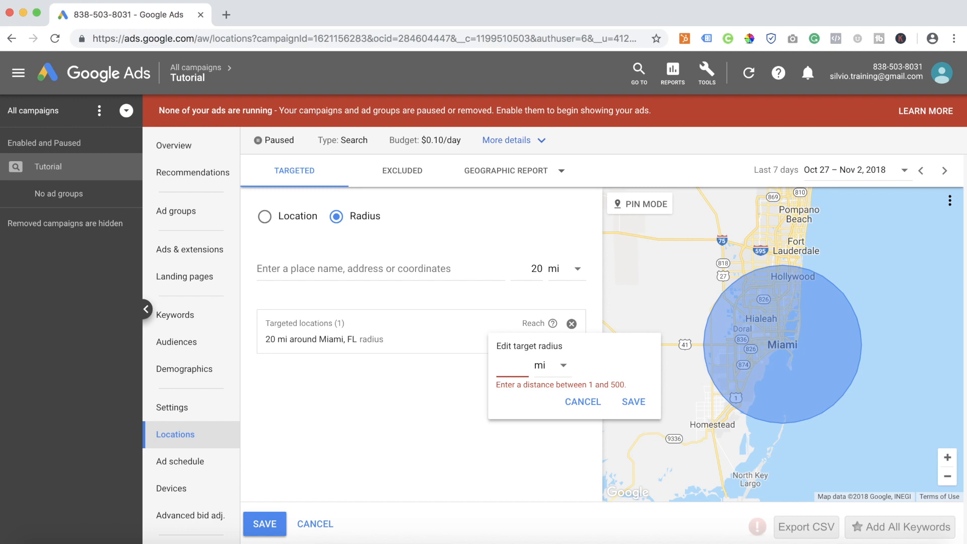
text(5)
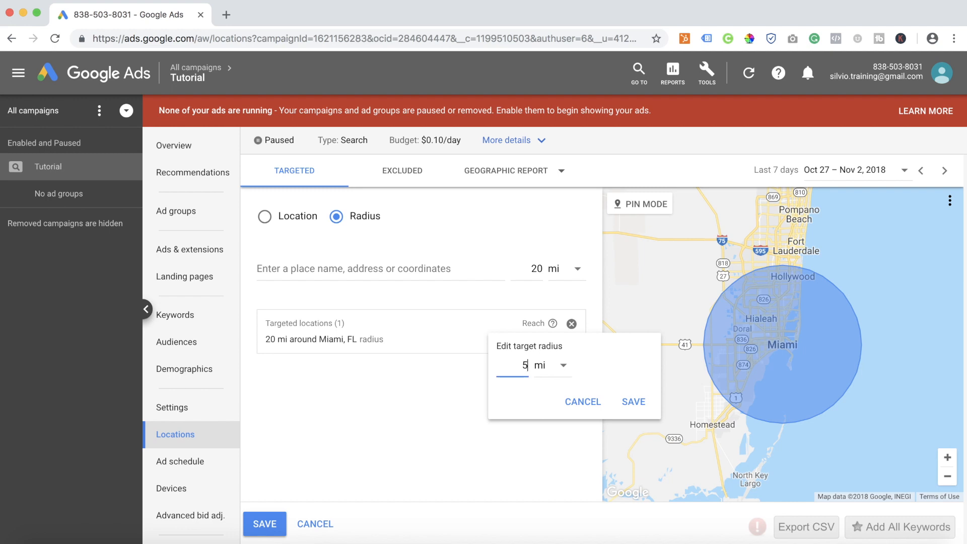
click(633, 404)
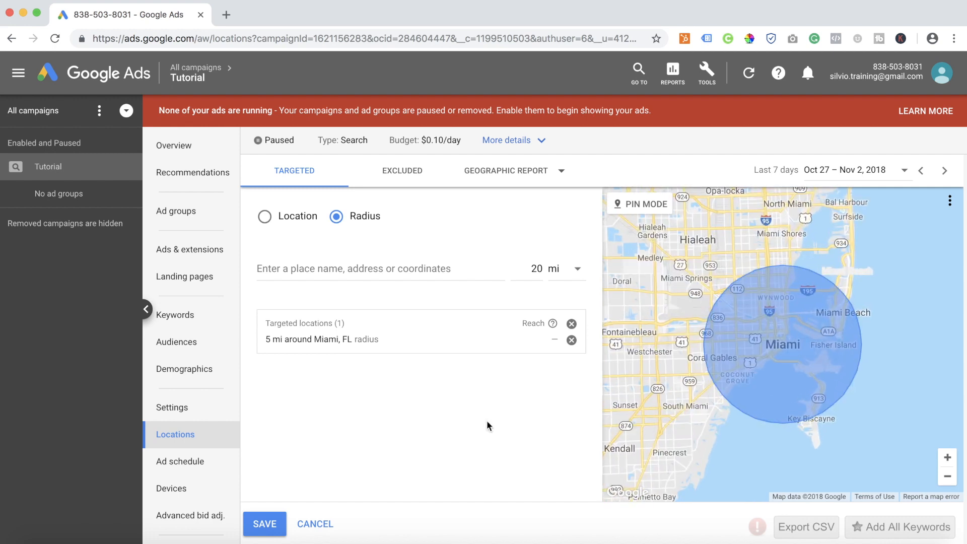
Replace the Miami radius target with a 20 mi radius around the first match for 33175.
click(571, 340)
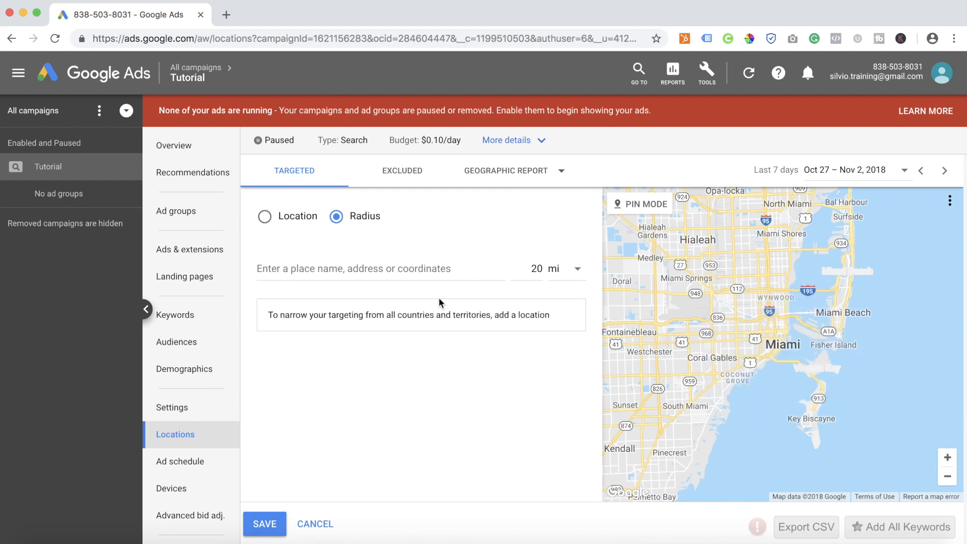
click(375, 275)
text(33175)
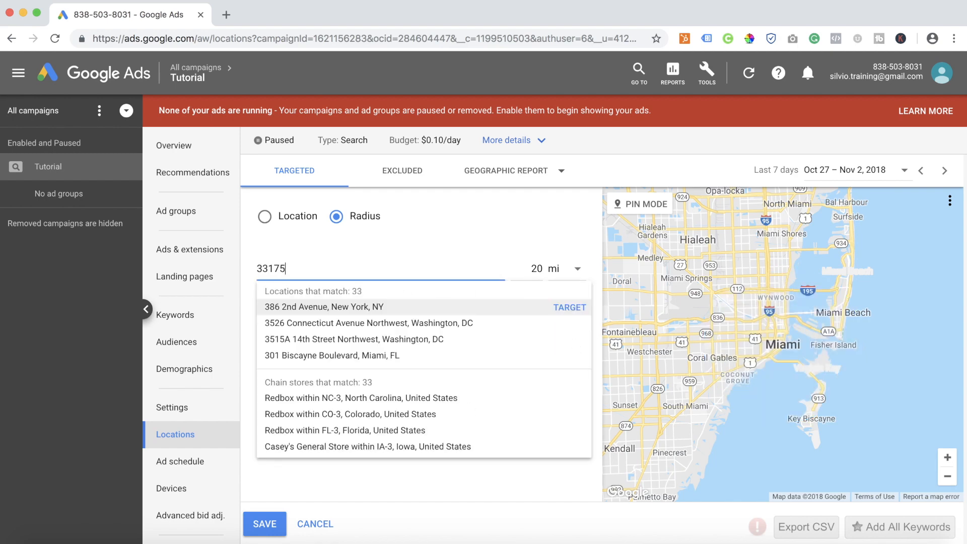
click(571, 307)
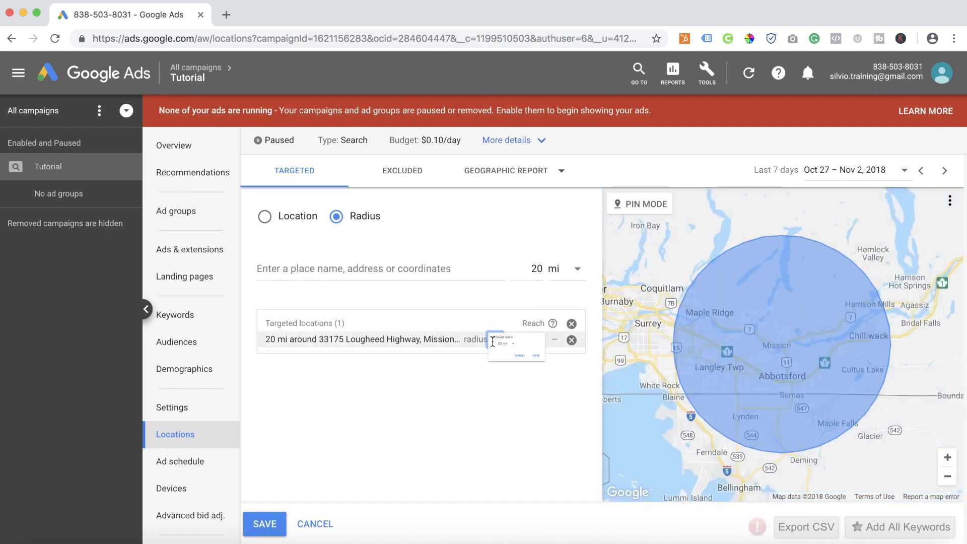
Set the target radius around the 33175 match to 10 mi and save it.
click(492, 339)
double_click(526, 364)
key(BackSpace)
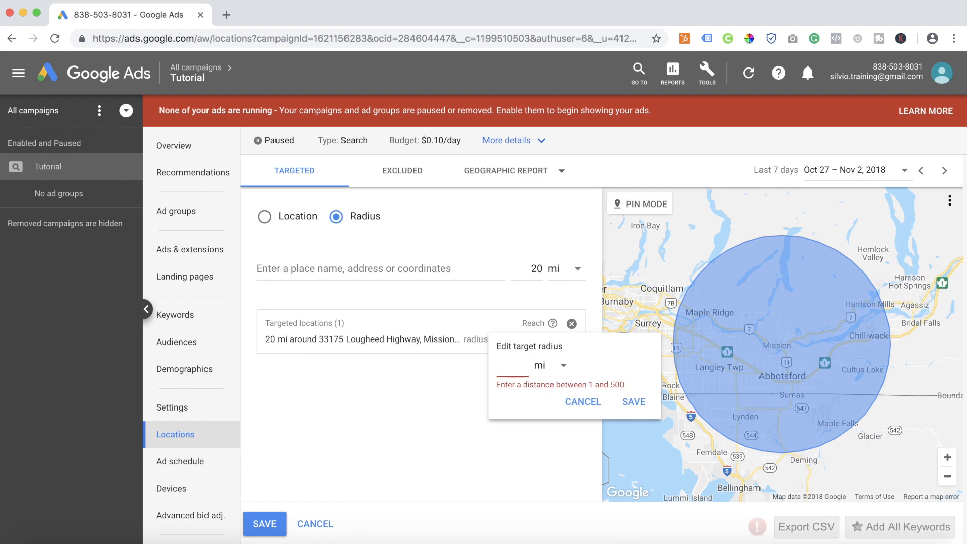
text(10)
click(634, 402)
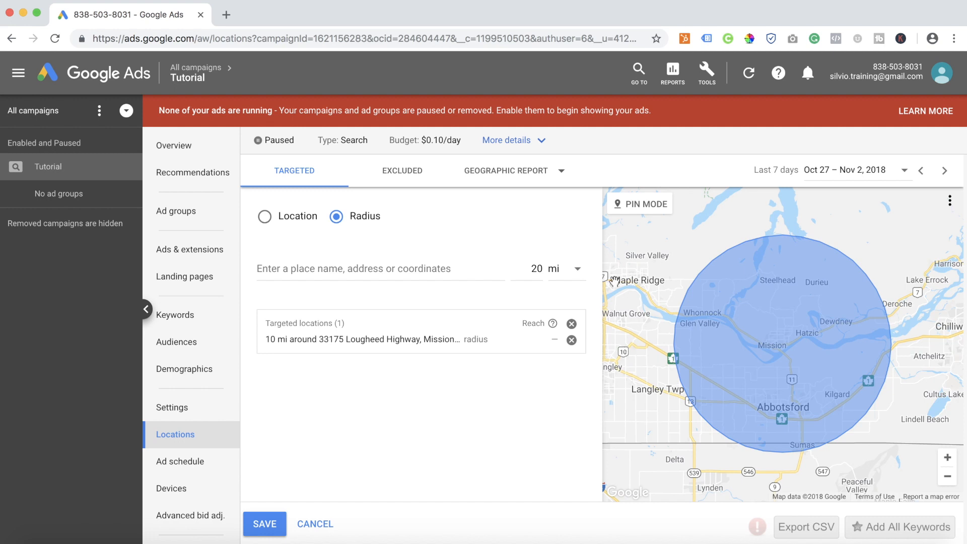
Remove the radius target and add the bulk location matches for miami and Michigan as targets.
click(571, 340)
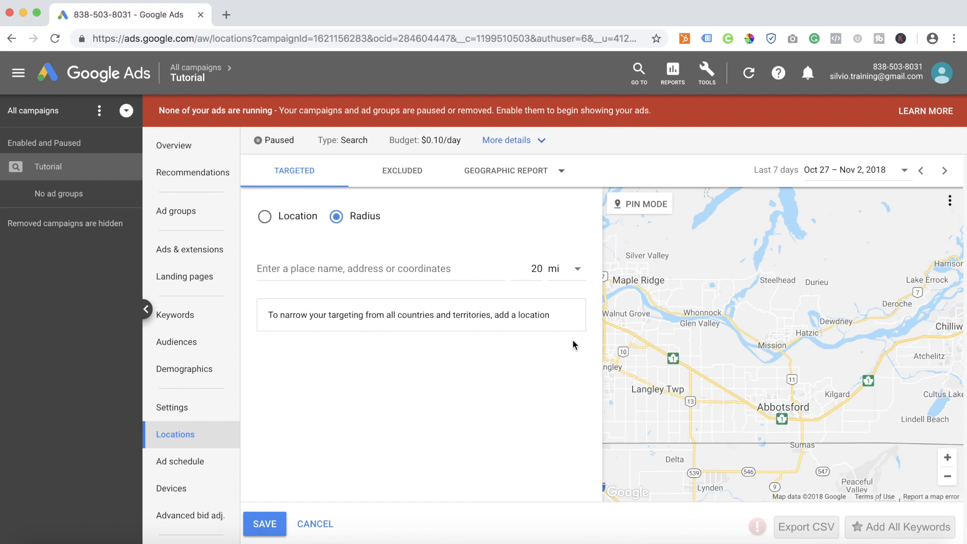
click(293, 222)
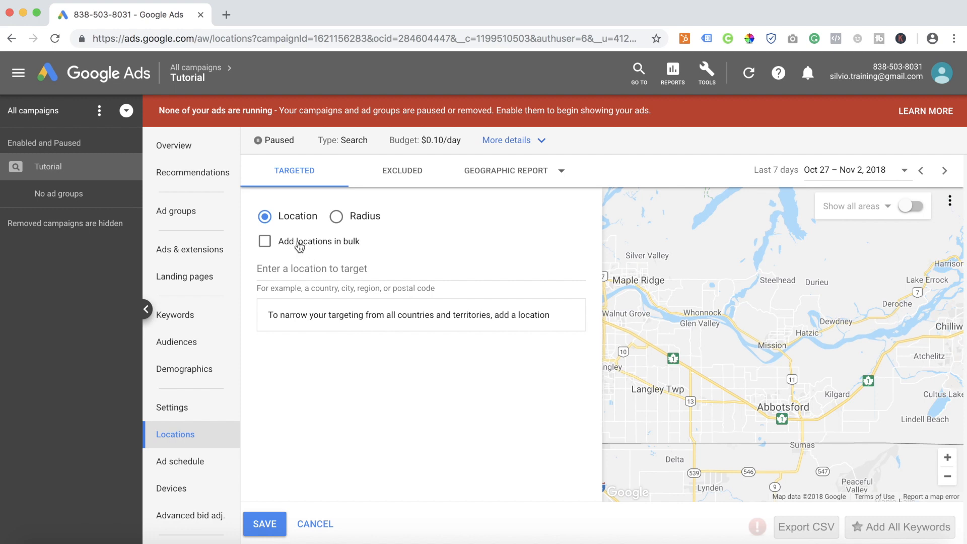
click(296, 244)
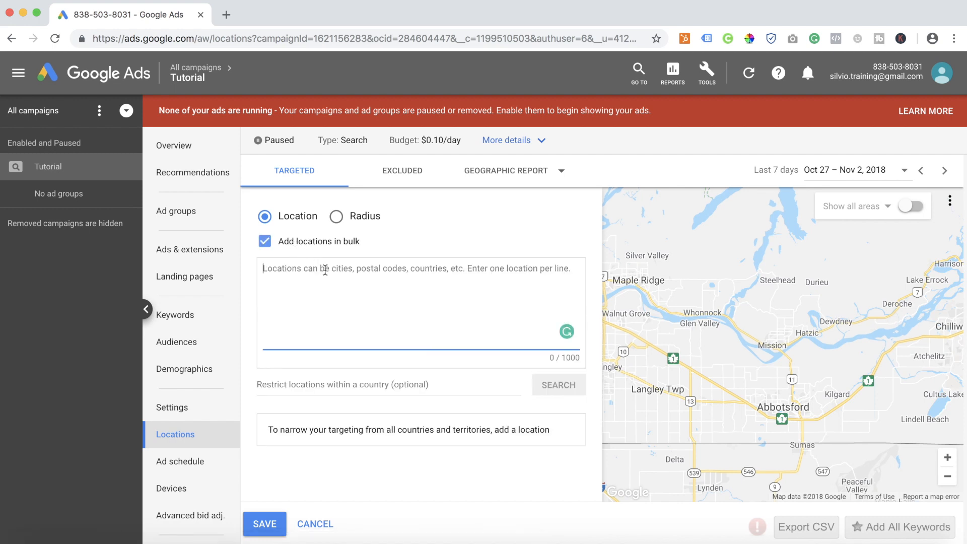
text(miami)
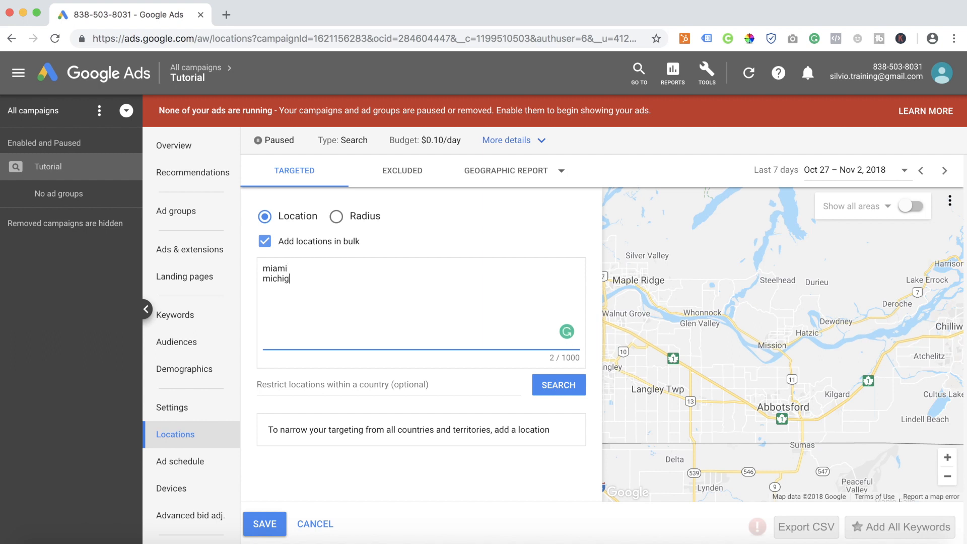
click(555, 391)
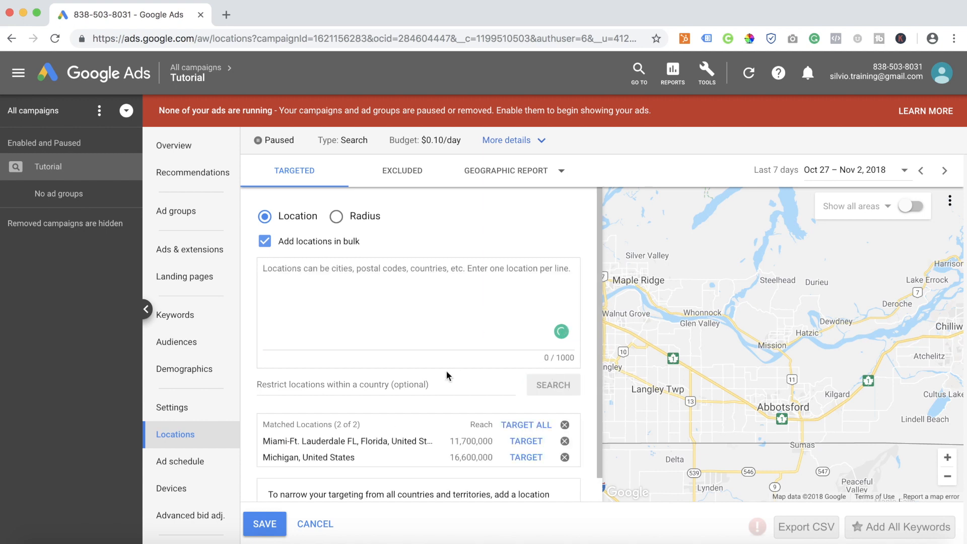
scroll(461, 386, down, 1)
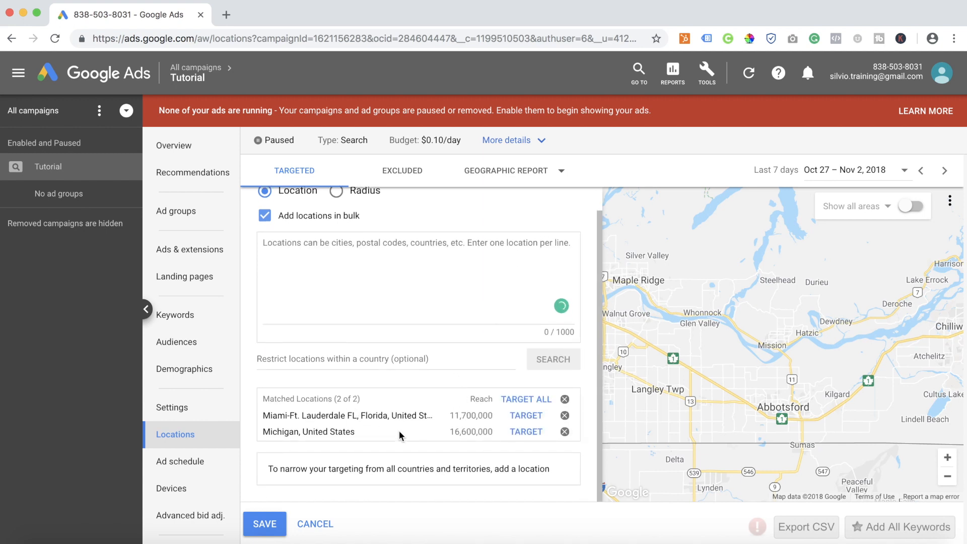
click(535, 399)
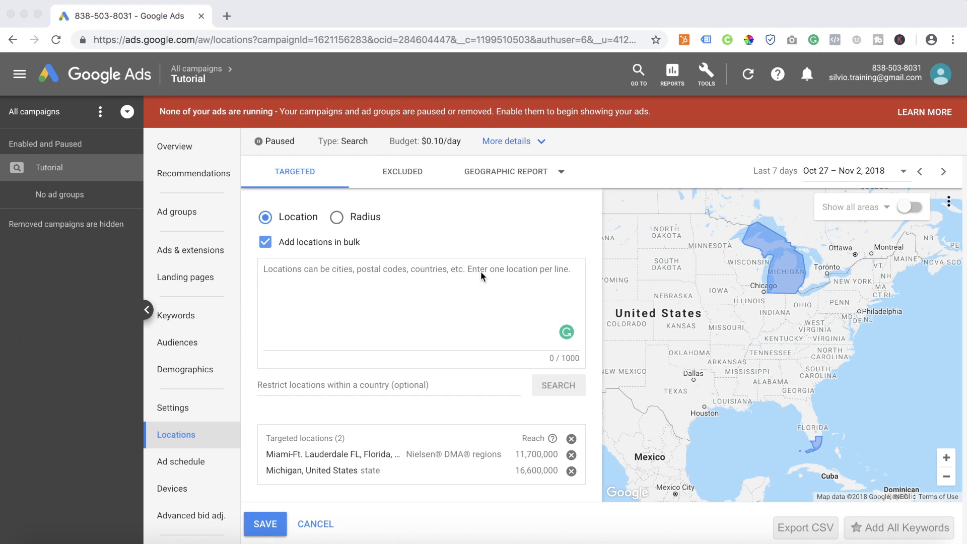
click(523, 219)
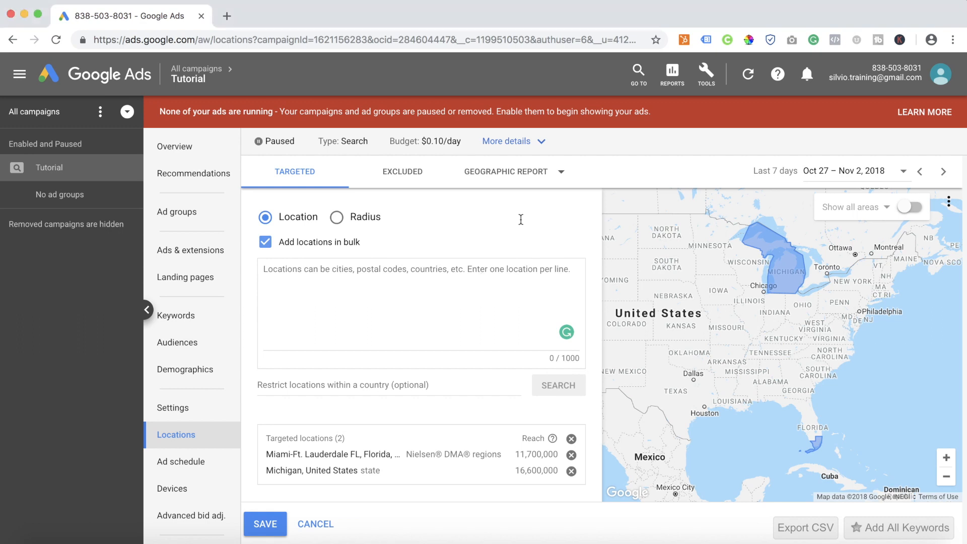
Turn on the area overlay on the targeting map and show it by postal code.
click(911, 208)
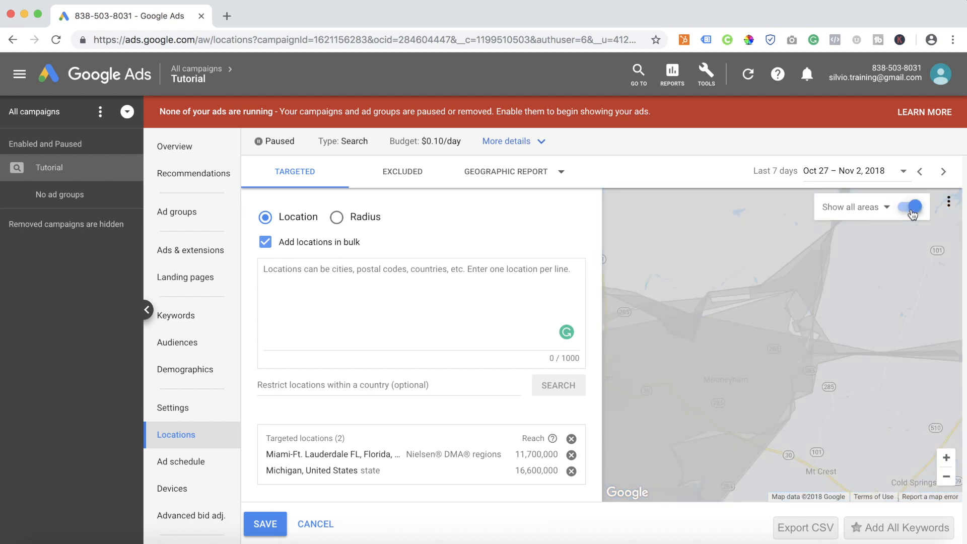
click(883, 210)
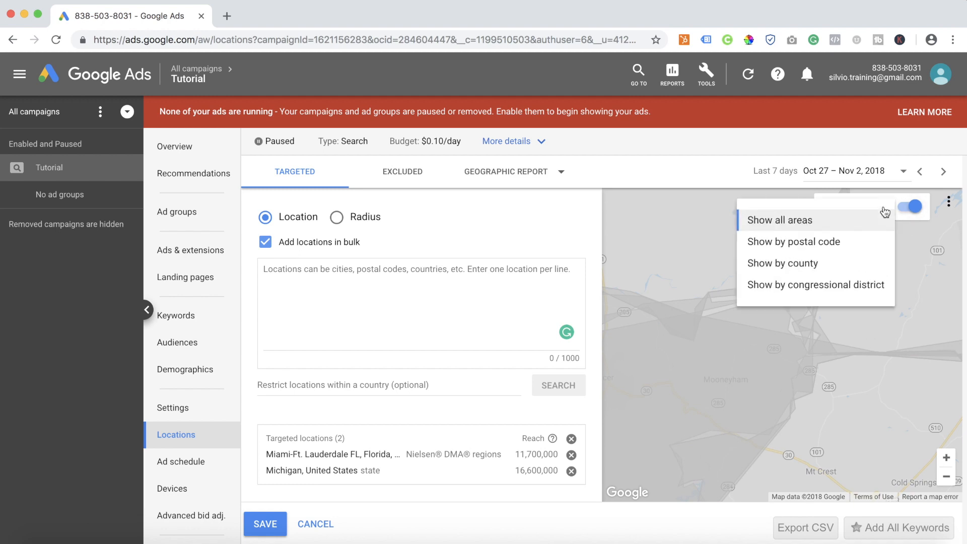
click(804, 242)
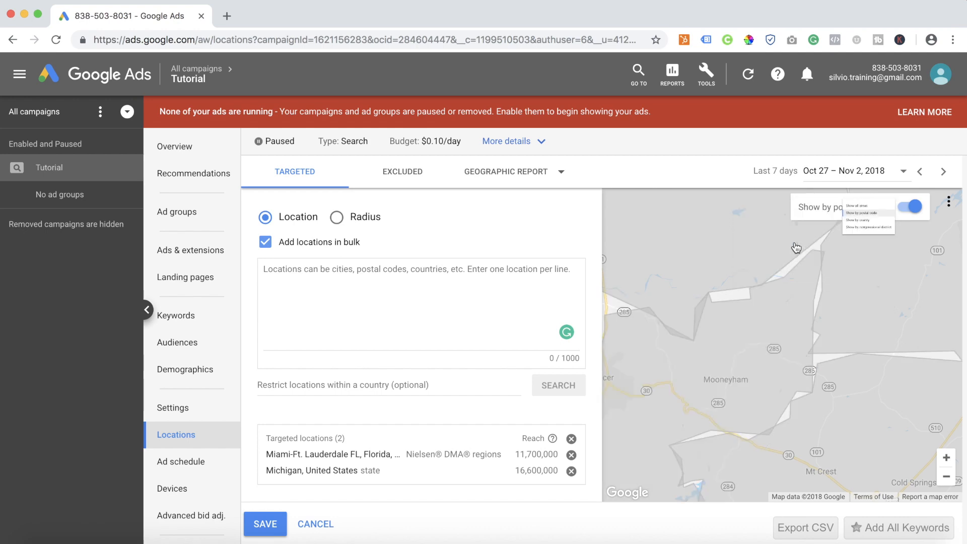
Examine the target and exclude options of the postal code area around Dunlap, Tennessee, on the targeting map.
click(946, 476)
click(949, 479)
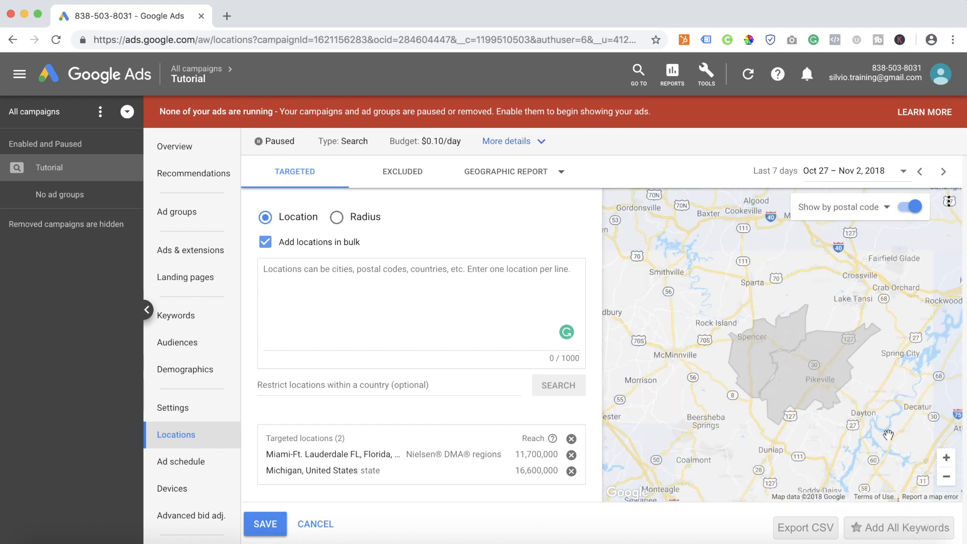
drag(753, 348, 742, 284)
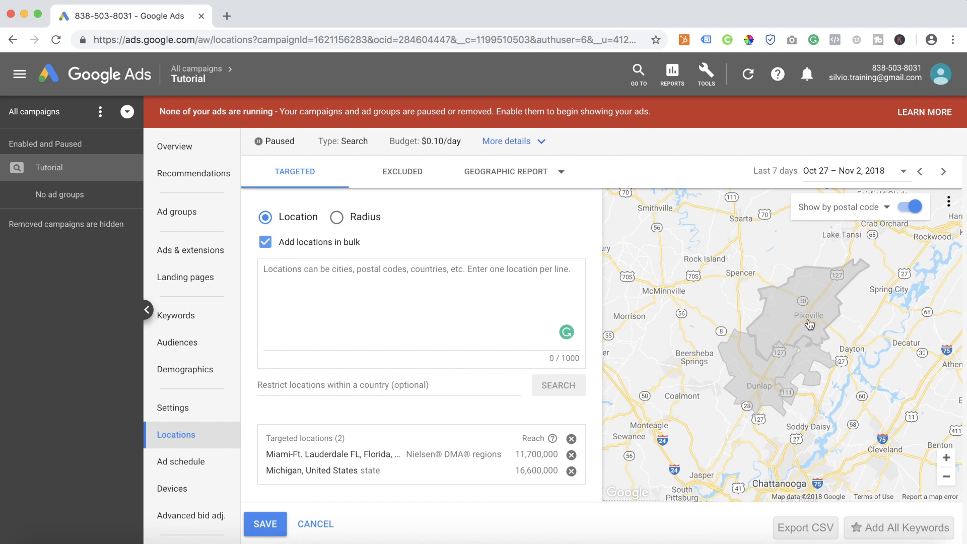
click(946, 459)
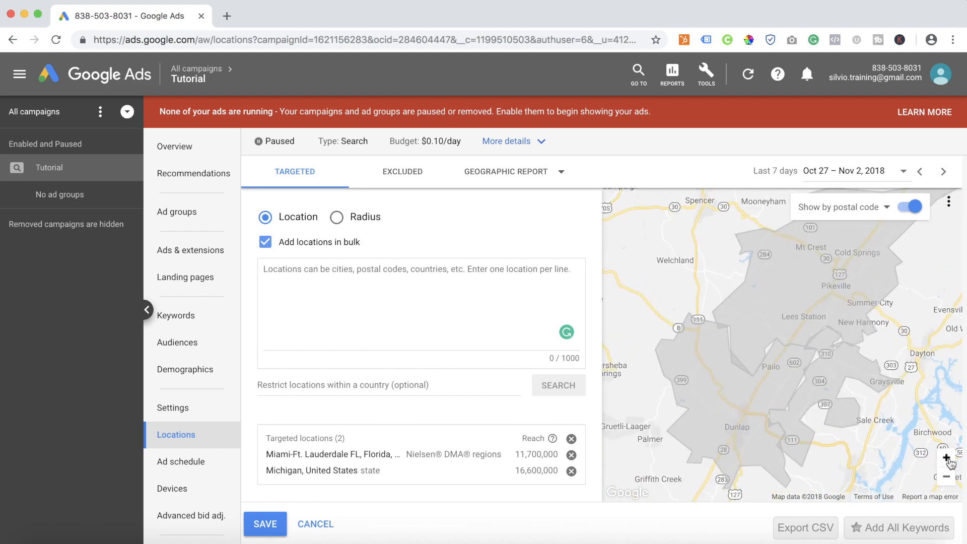
click(946, 459)
click(811, 384)
drag(725, 317, 738, 211)
click(690, 307)
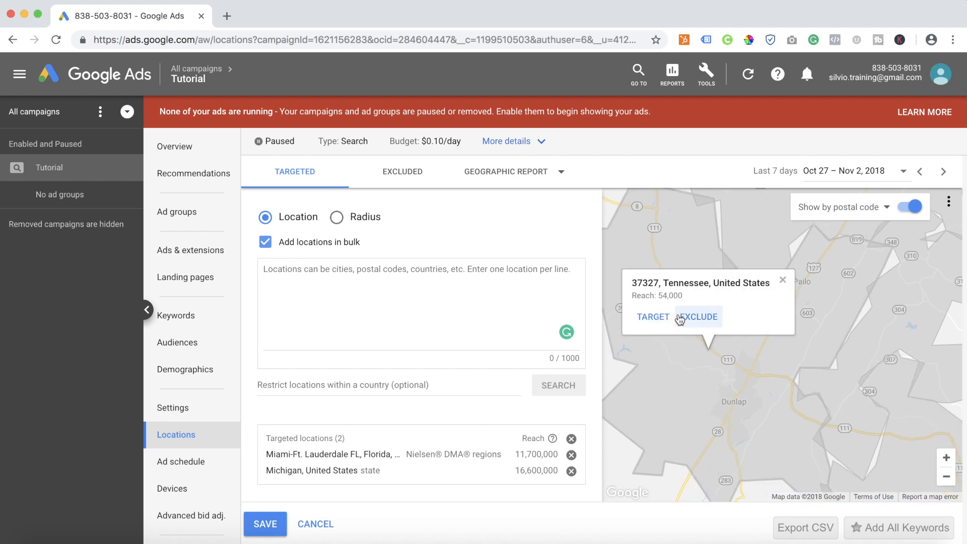
Inspect the targeting options of the postal code area west of Graysville, Tennessee, and dismiss its details.
click(771, 229)
drag(779, 322, 738, 373)
drag(821, 417, 784, 302)
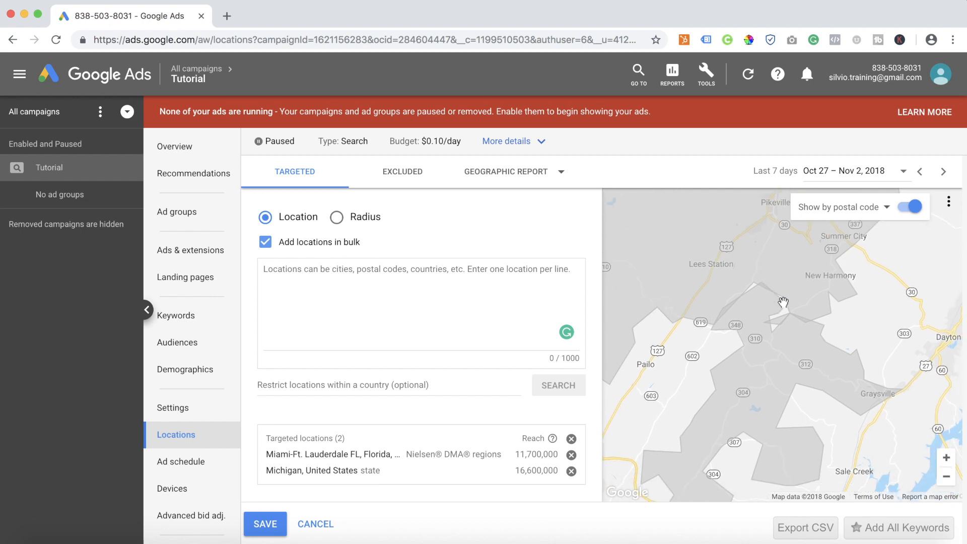
click(783, 356)
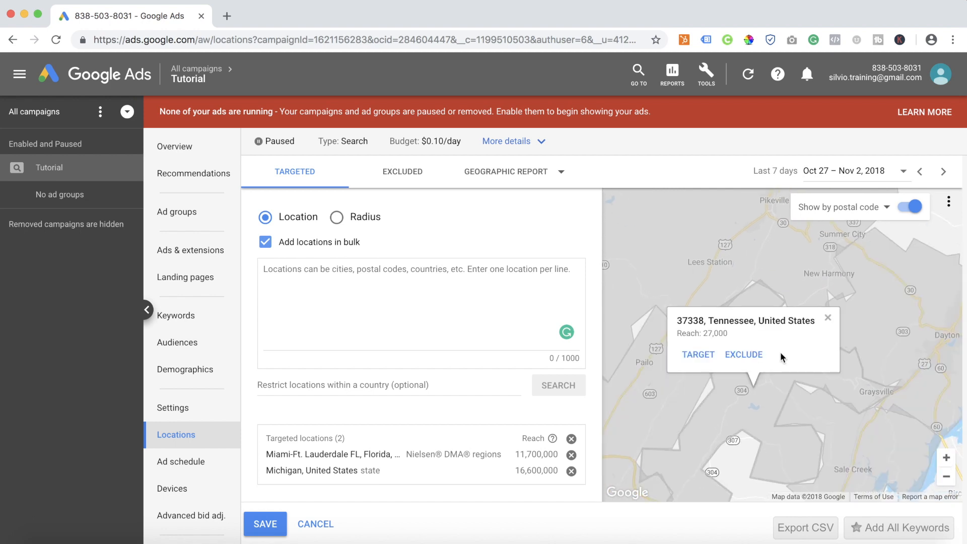
click(826, 321)
Keep the overlay by postal code and compare the details of two areas in the cluster north of Chattanooga.
click(946, 477)
click(946, 477)
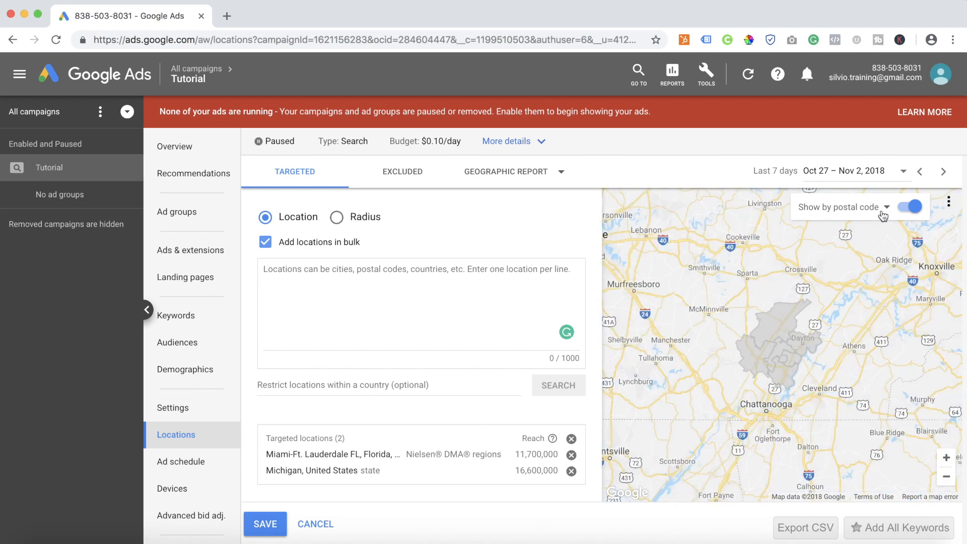
click(883, 213)
click(828, 242)
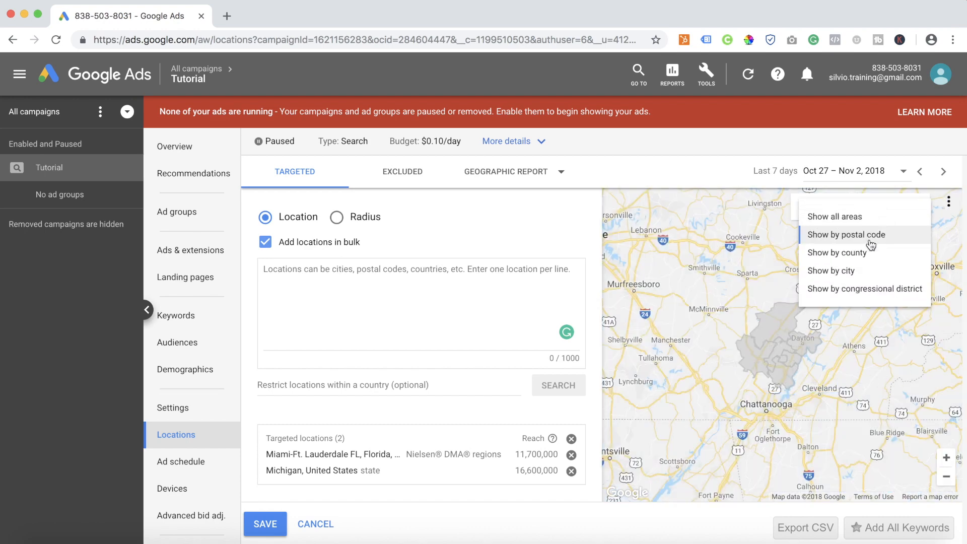
click(774, 319)
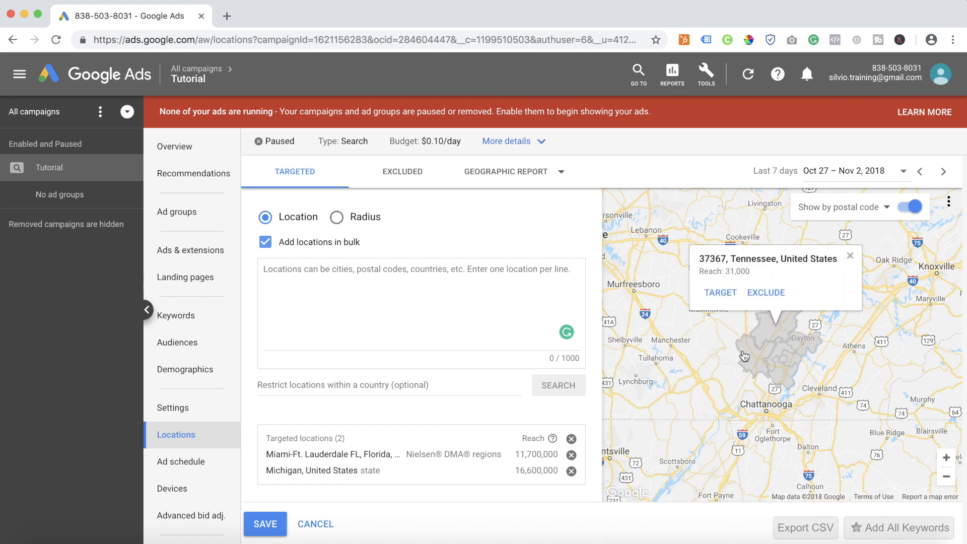
click(788, 369)
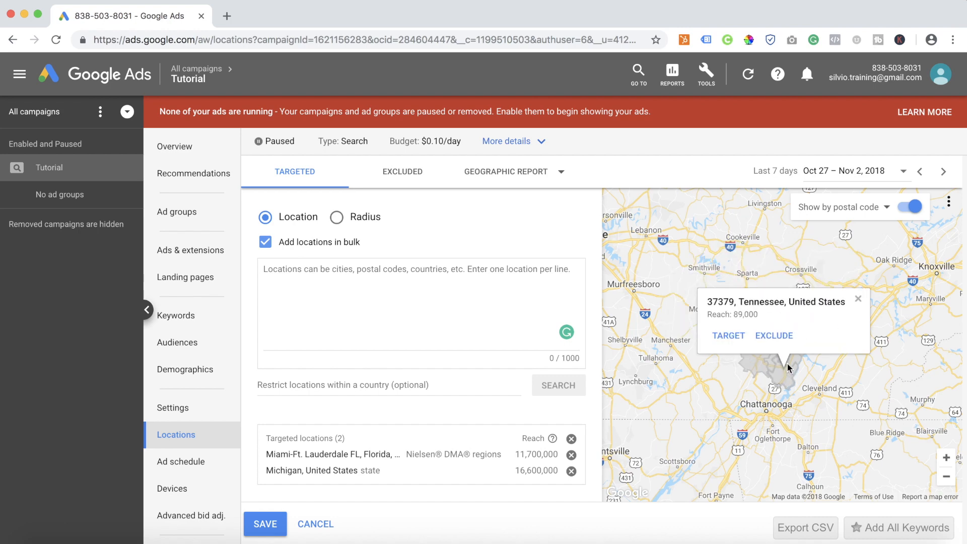
click(858, 300)
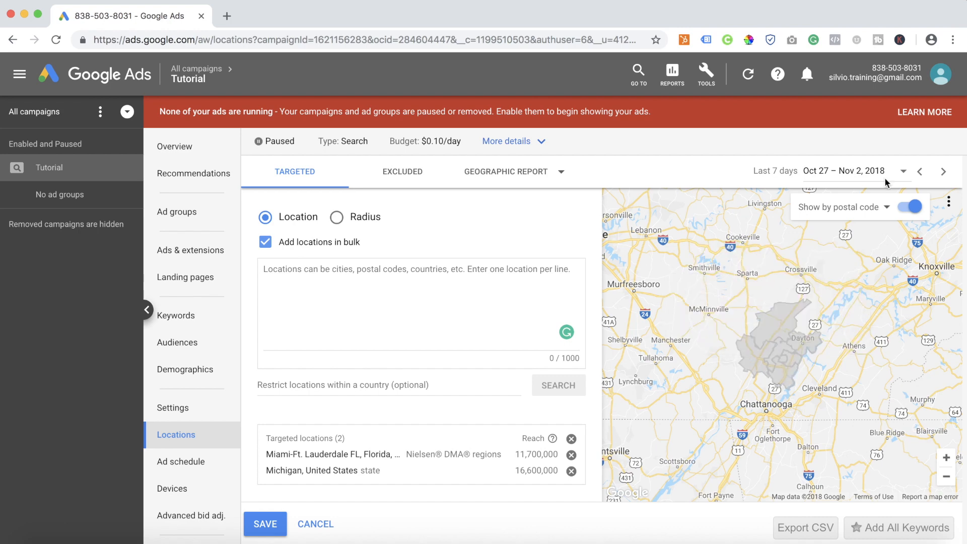
Show the map areas by county and inspect Bledsoe County and the county around Chattanooga.
click(875, 211)
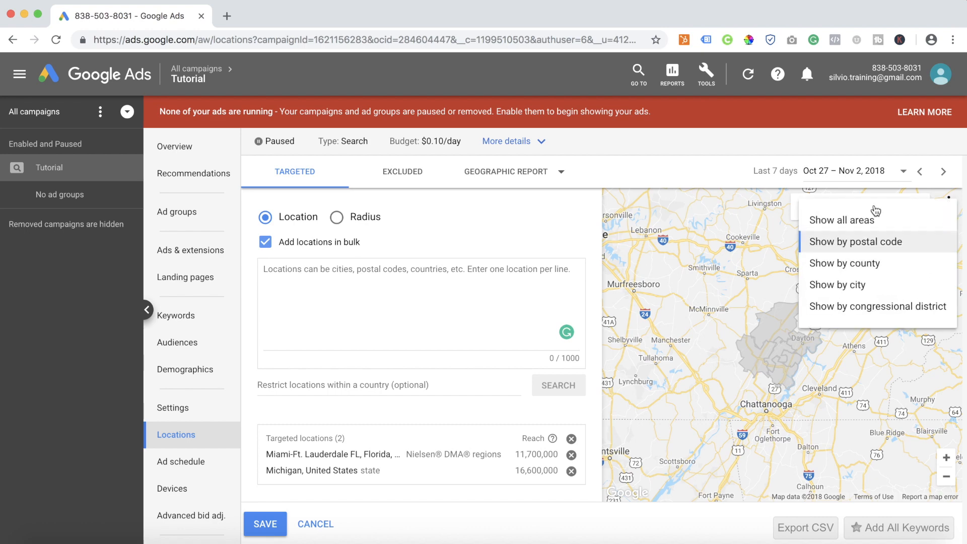
click(870, 264)
click(784, 342)
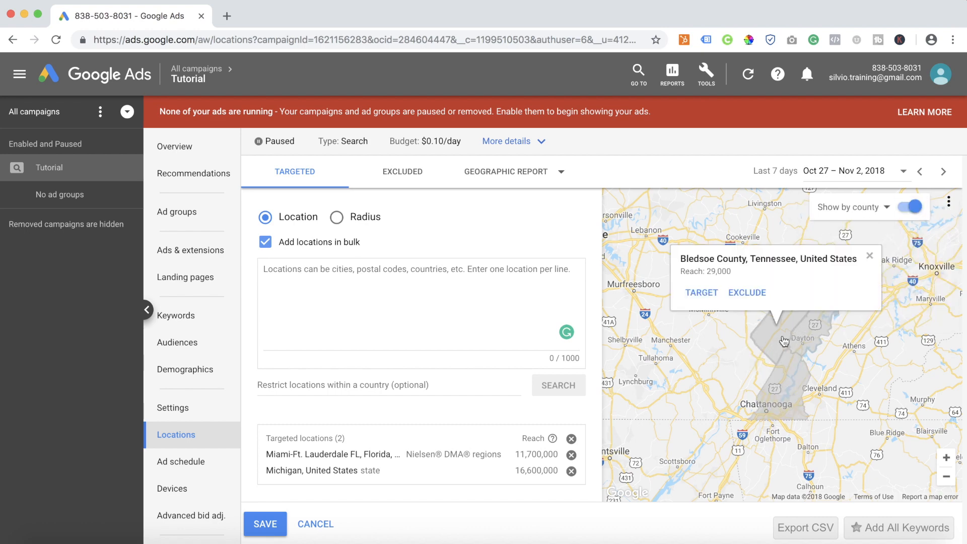
click(793, 381)
click(878, 324)
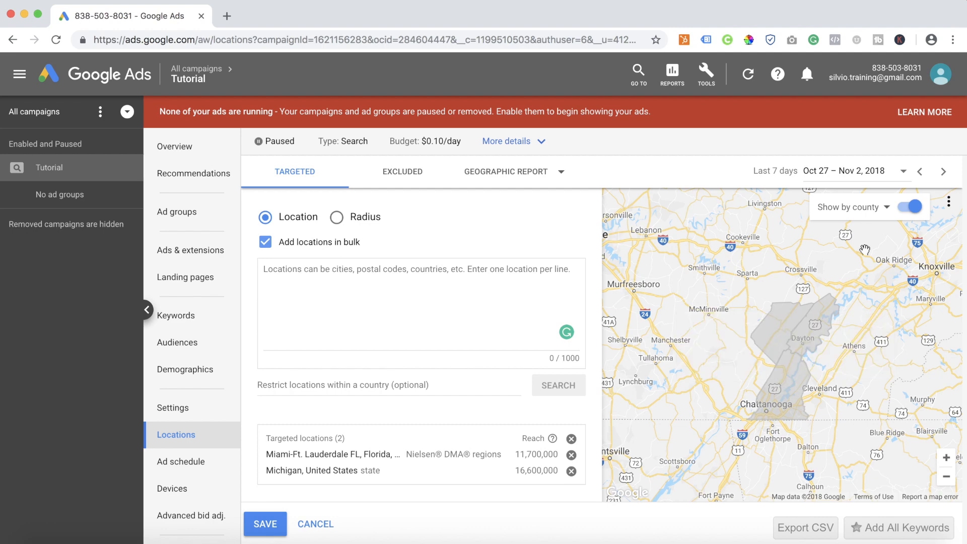
Show the map areas by city and inspect the Sale Creek area's targeting options.
click(873, 217)
click(849, 288)
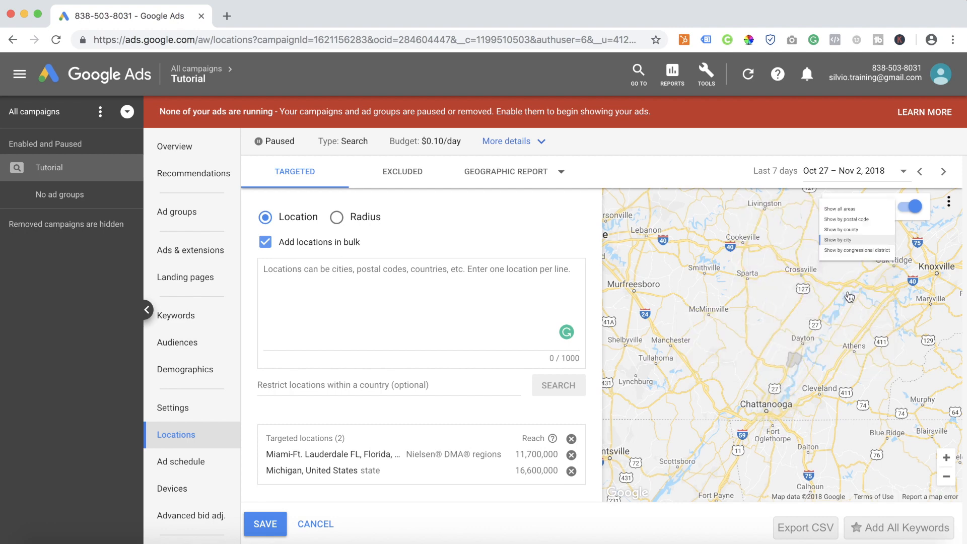
click(792, 361)
Show the map areas by congressional district and examine the districts between Nashville and Chattanooga.
click(886, 208)
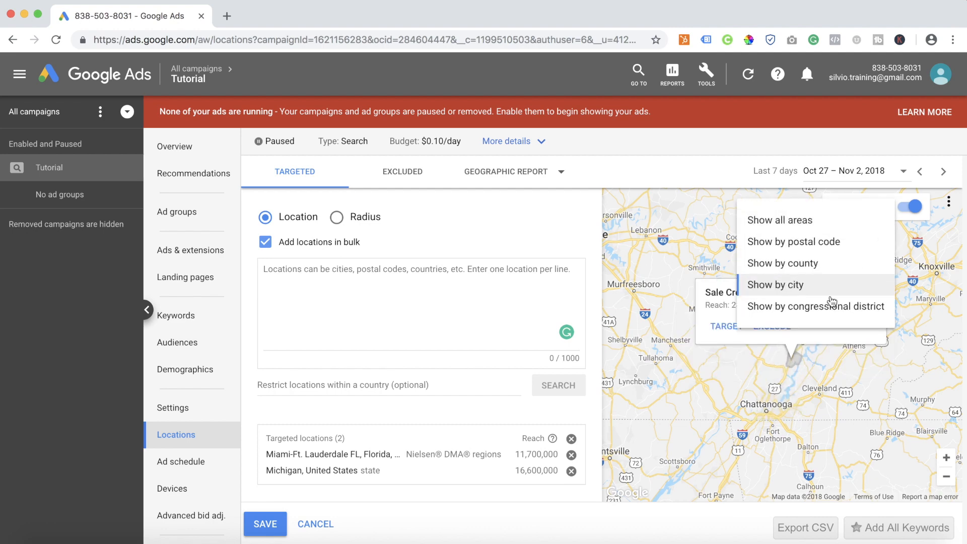
click(787, 315)
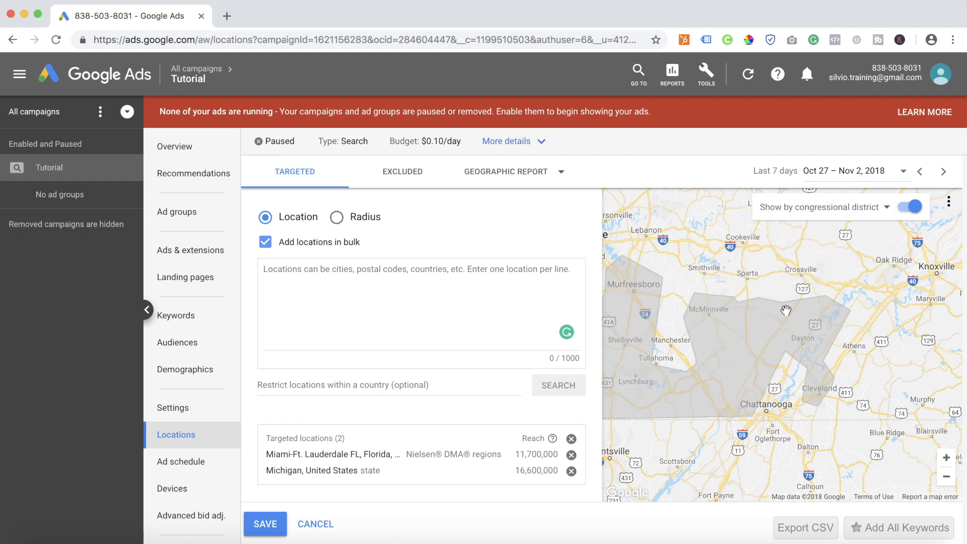
click(829, 321)
drag(803, 292, 857, 336)
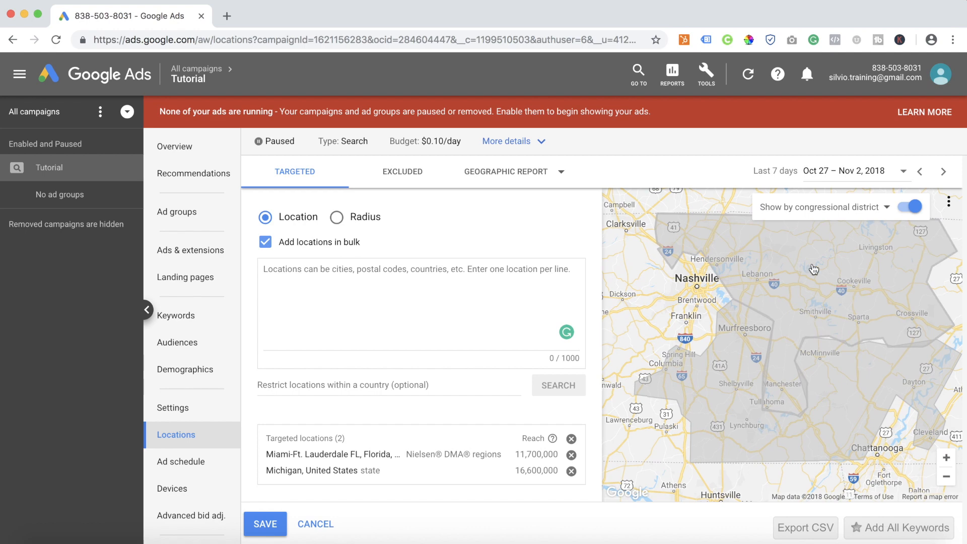
click(849, 304)
drag(848, 304, 846, 299)
click(839, 357)
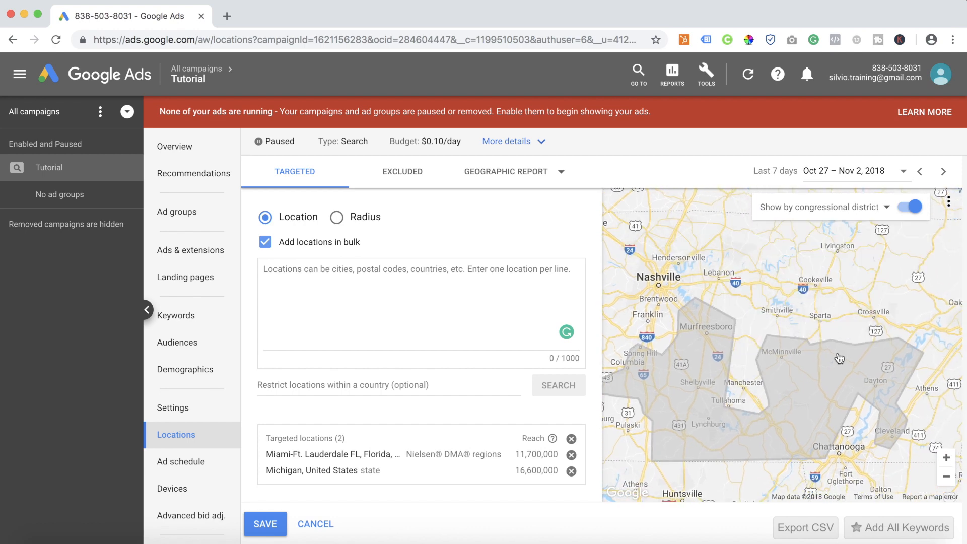
click(774, 290)
Show all areas on the targeting map and inspect two postal code areas south of Nashville.
click(947, 477)
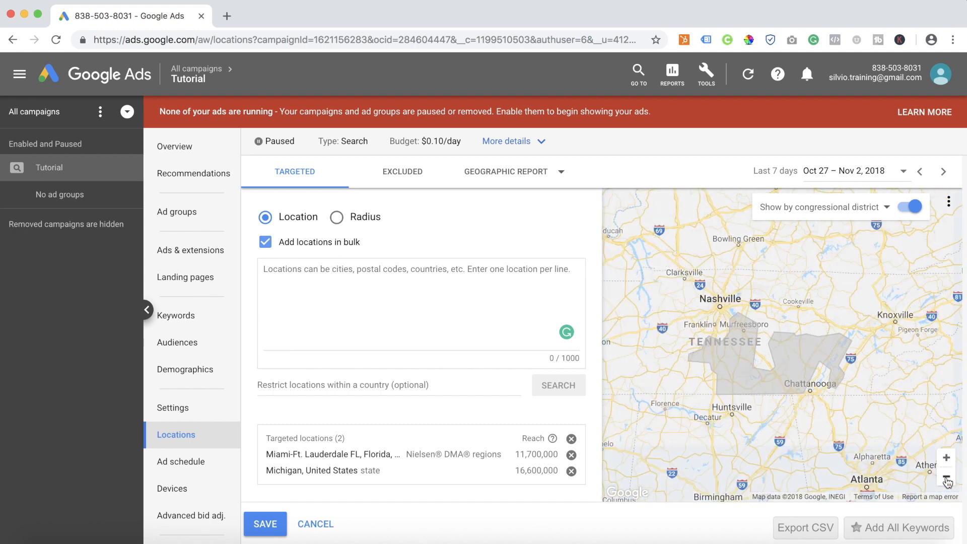
click(878, 207)
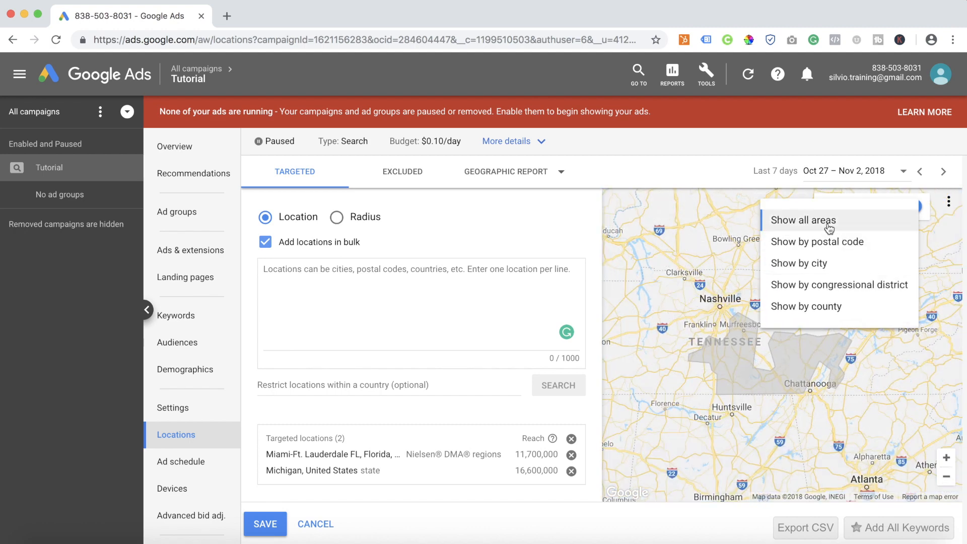
click(866, 229)
drag(780, 318, 833, 293)
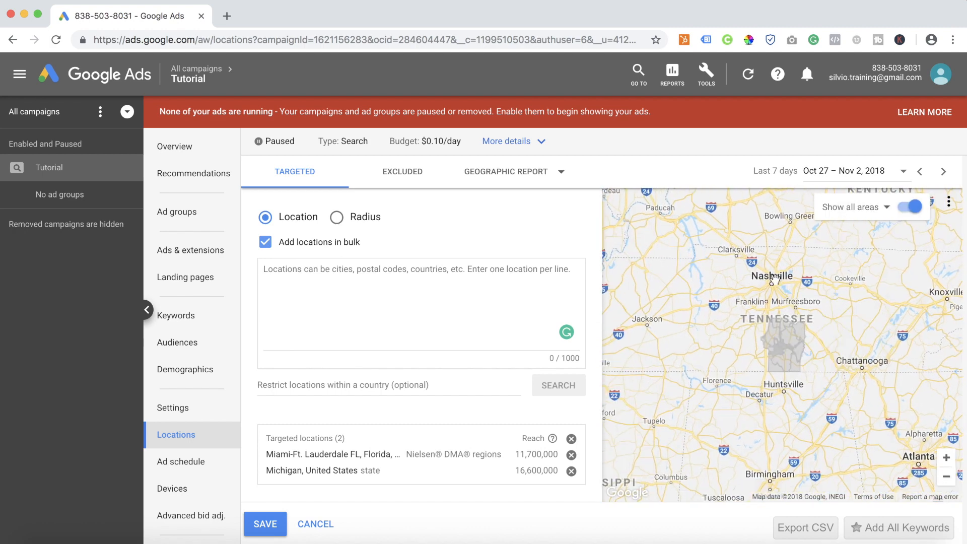
click(784, 336)
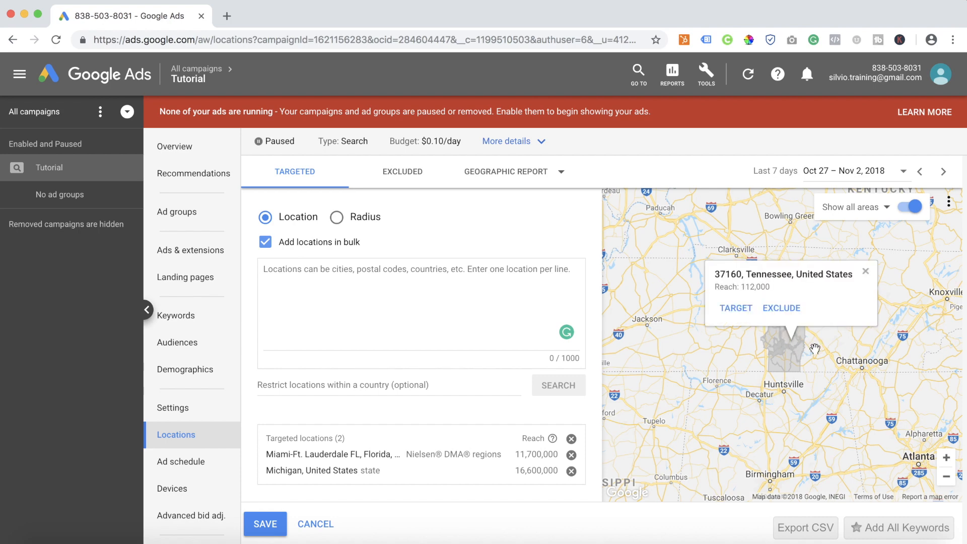
click(778, 364)
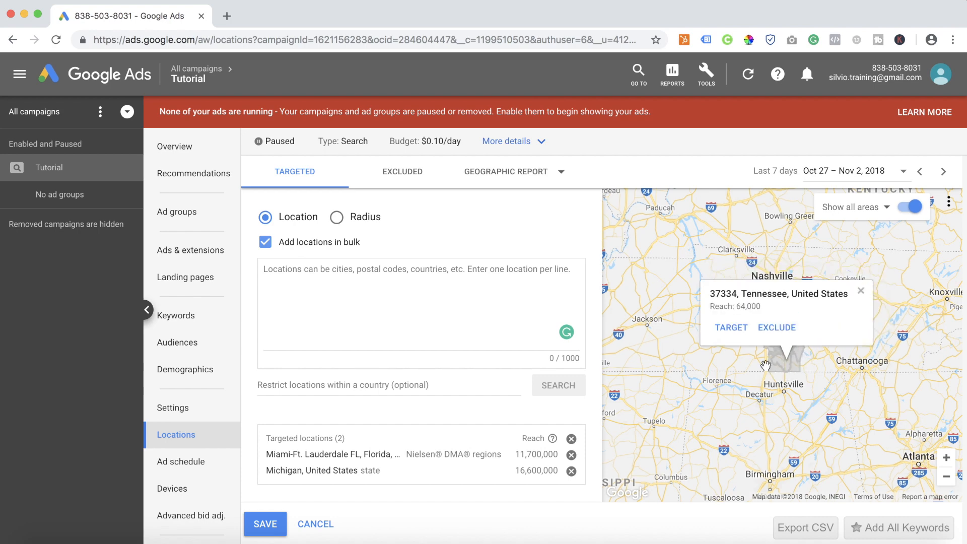
click(860, 291)
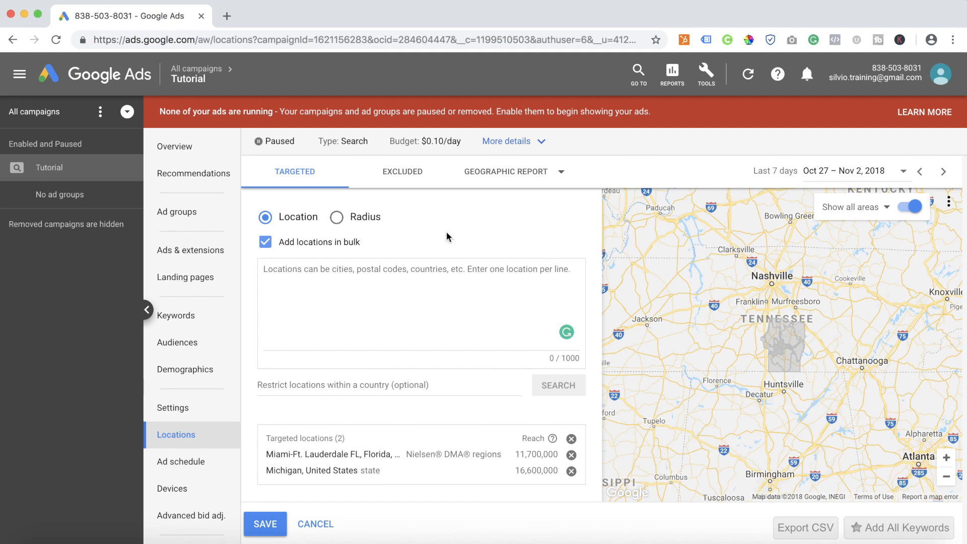
Edit the campaign's excluded locations and exclude the city of Orlando, Florida, United States.
click(399, 176)
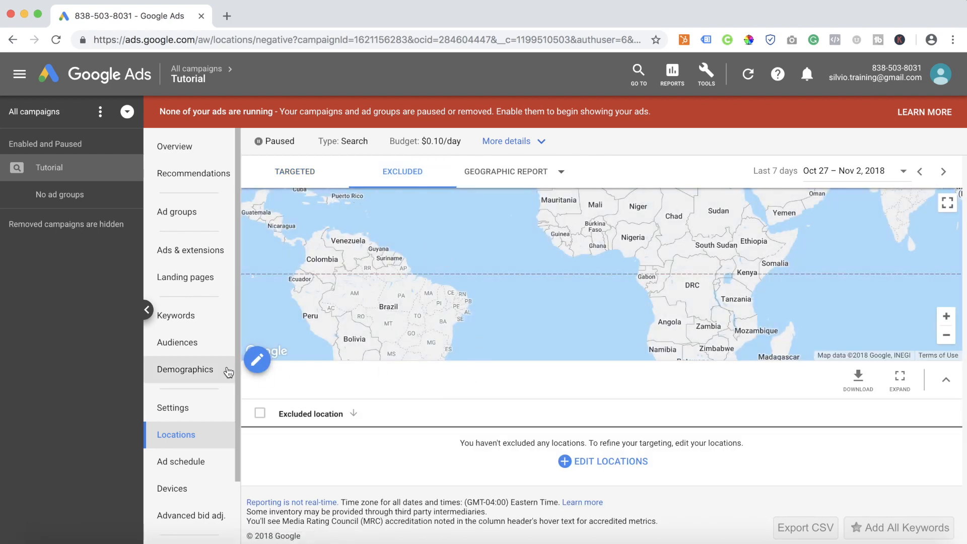
click(259, 365)
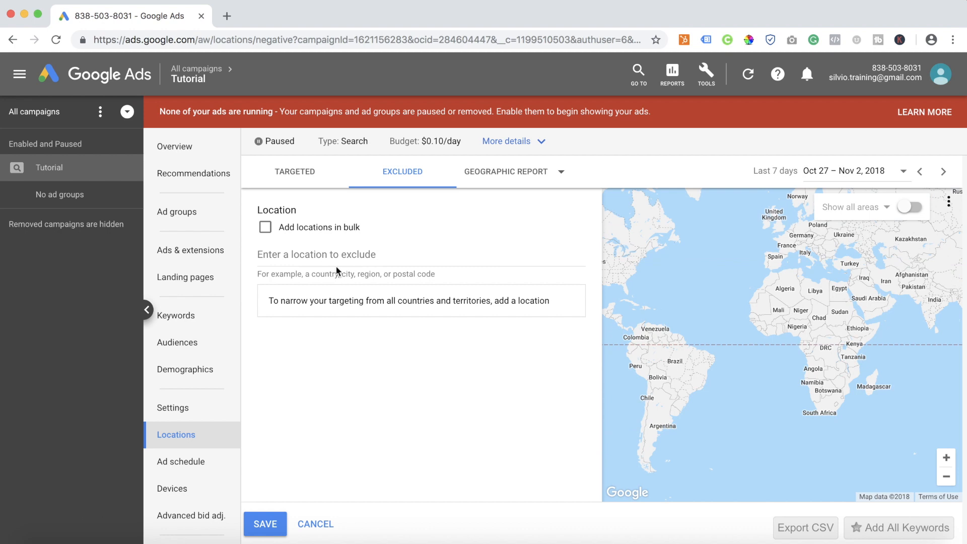
click(325, 257)
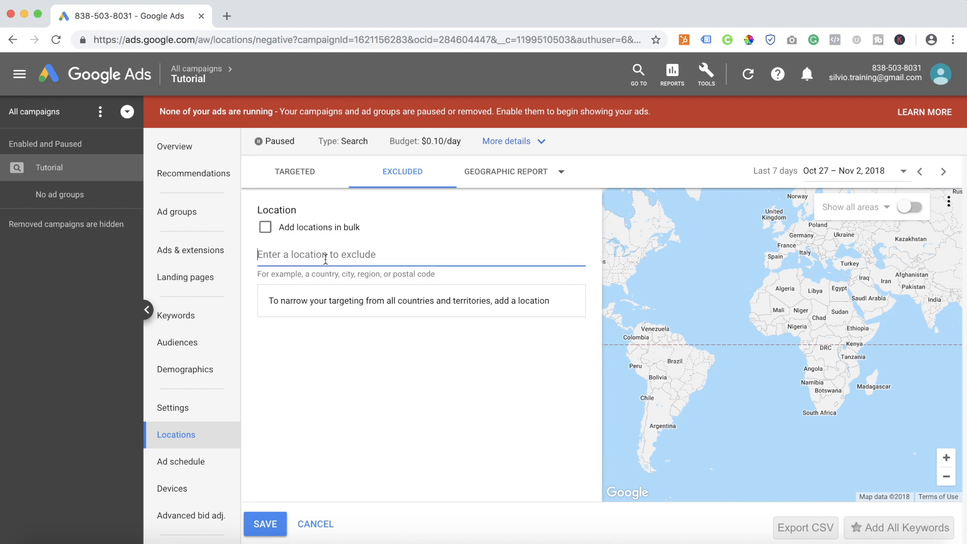
text(orlando)
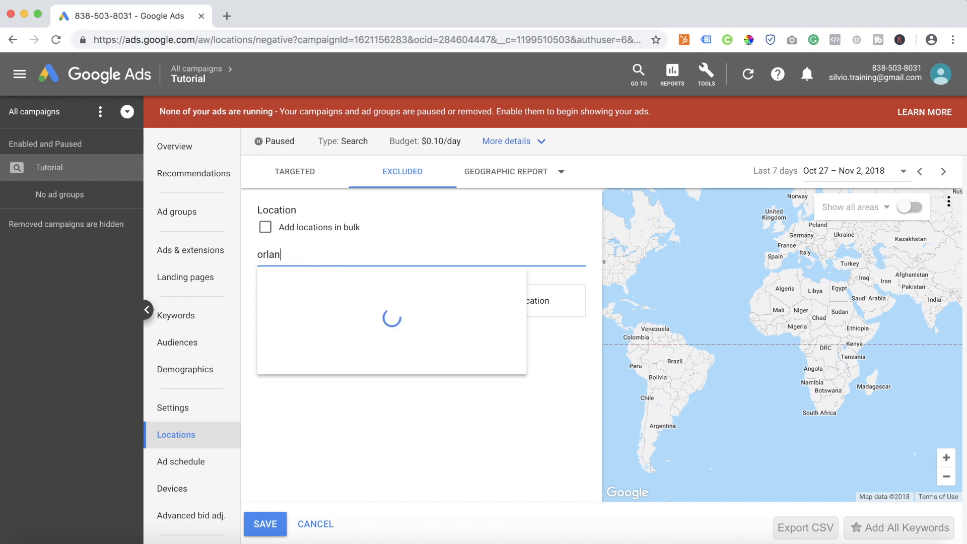
mouse_move(555, 308)
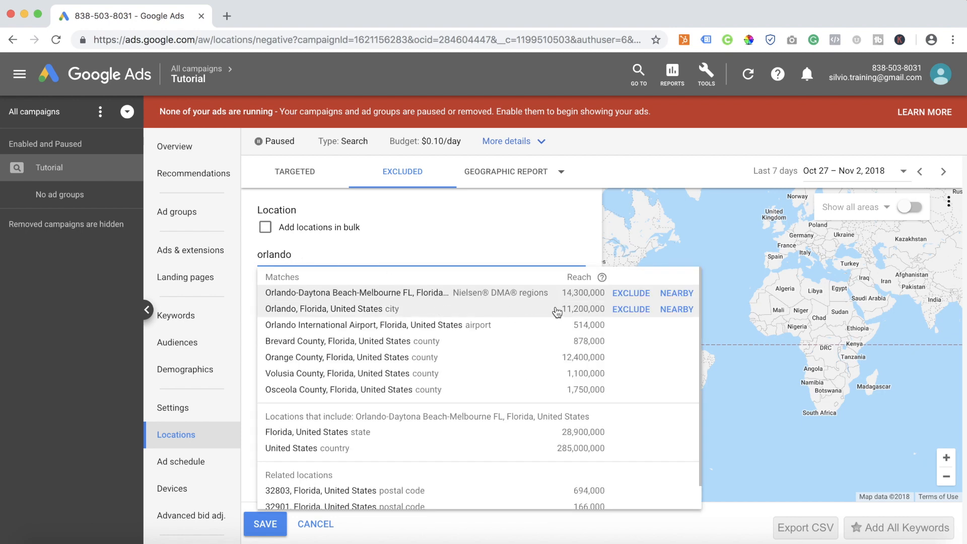
click(634, 309)
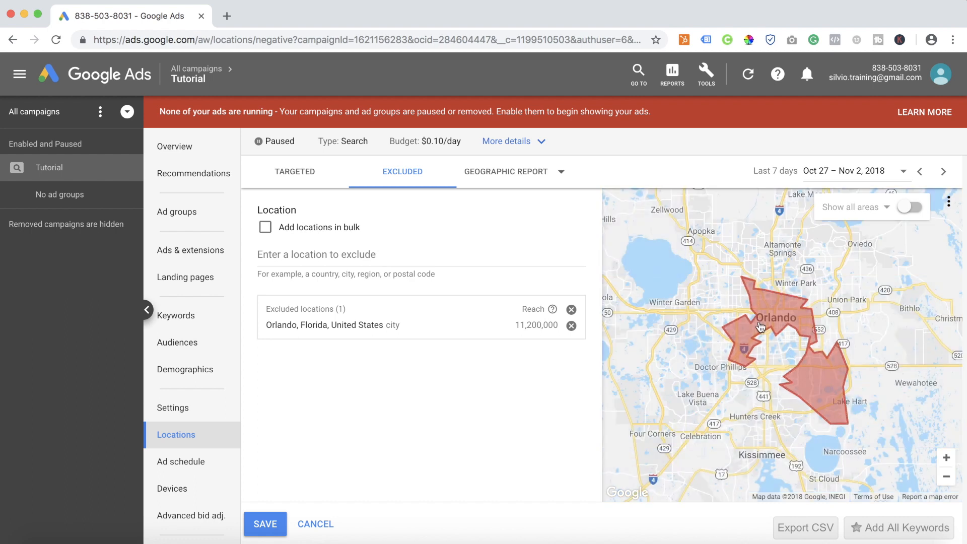
Turn on the area overlay on the exclusion map around Orlando and show it by postal code.
drag(847, 290, 806, 288)
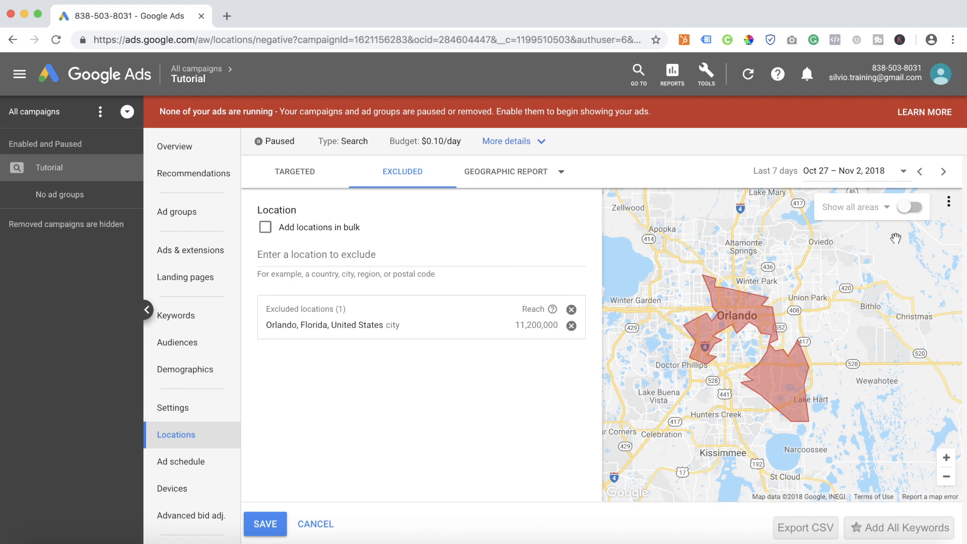
click(912, 212)
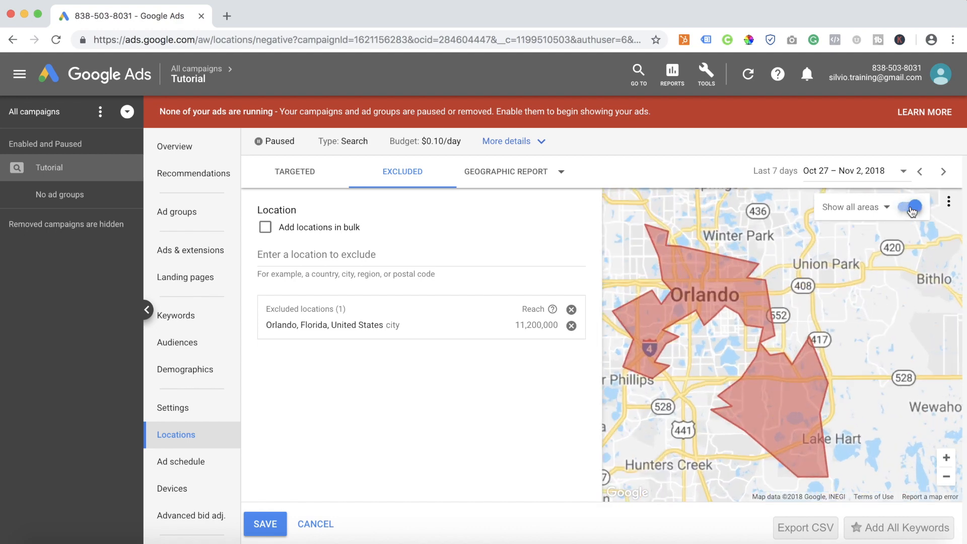
click(881, 211)
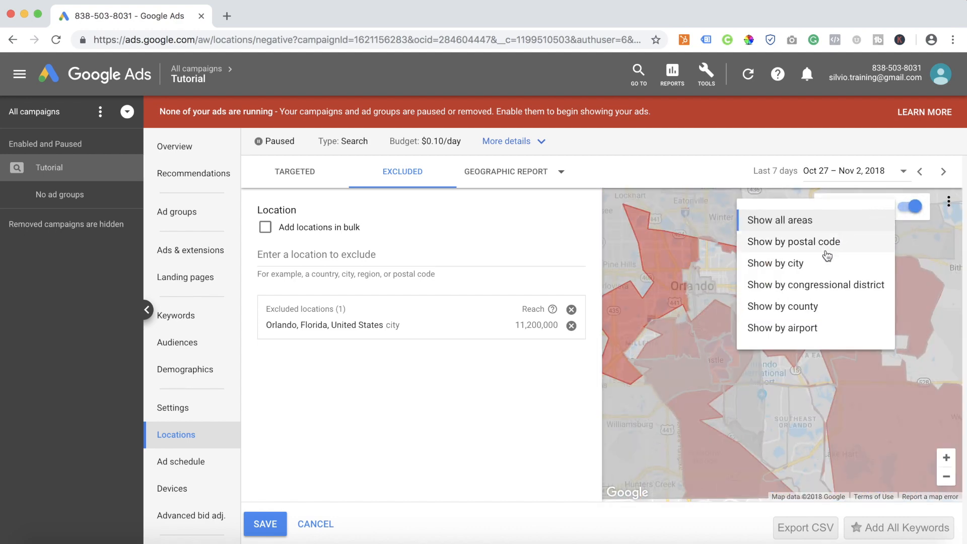
click(794, 241)
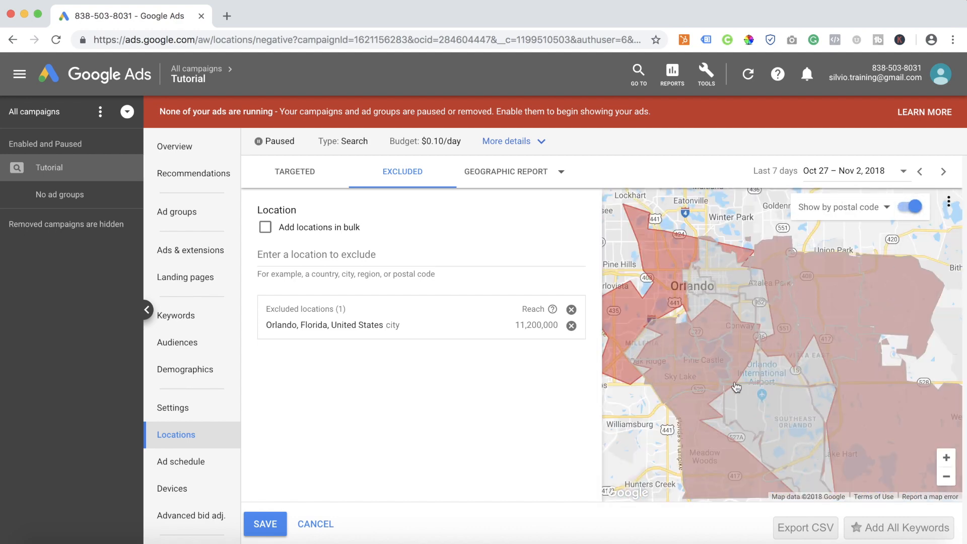
Exclude postal code 32809, Florida, United States from the map, remove the Orlando city exclusion, and save the excluded locations.
drag(740, 377, 778, 335)
click(747, 305)
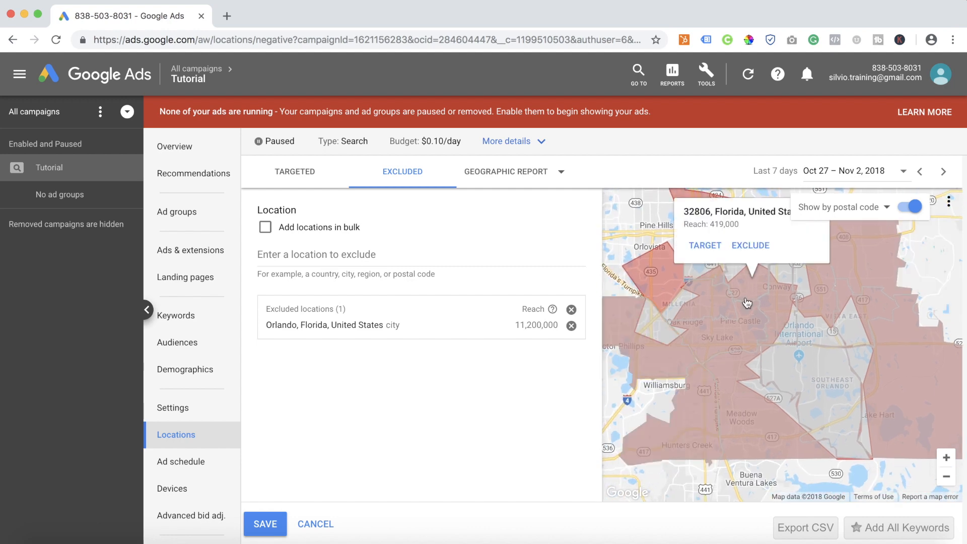
click(746, 315)
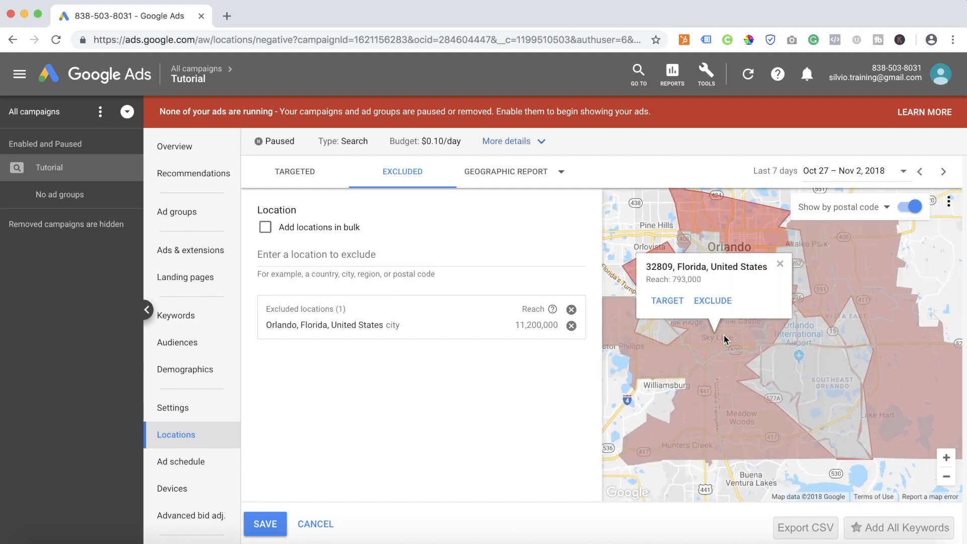
click(713, 304)
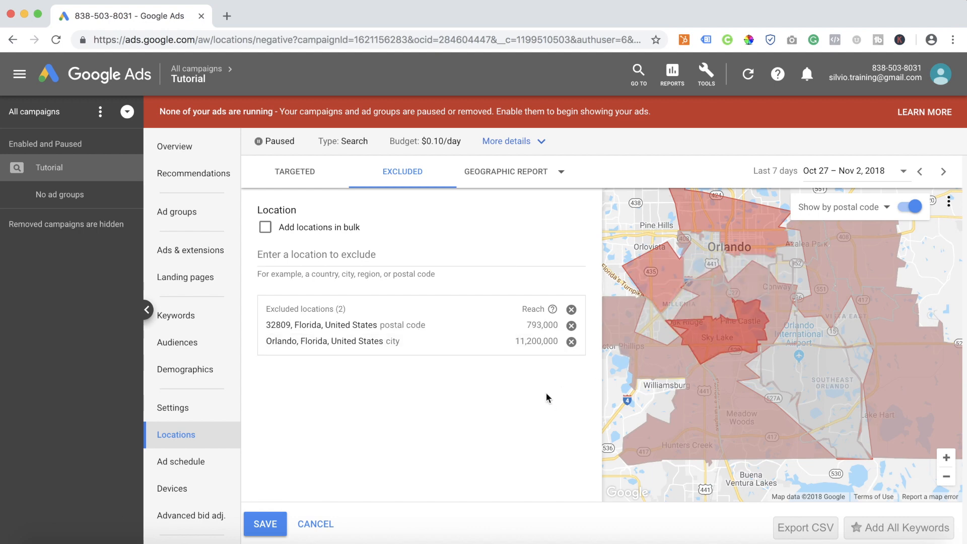
click(571, 342)
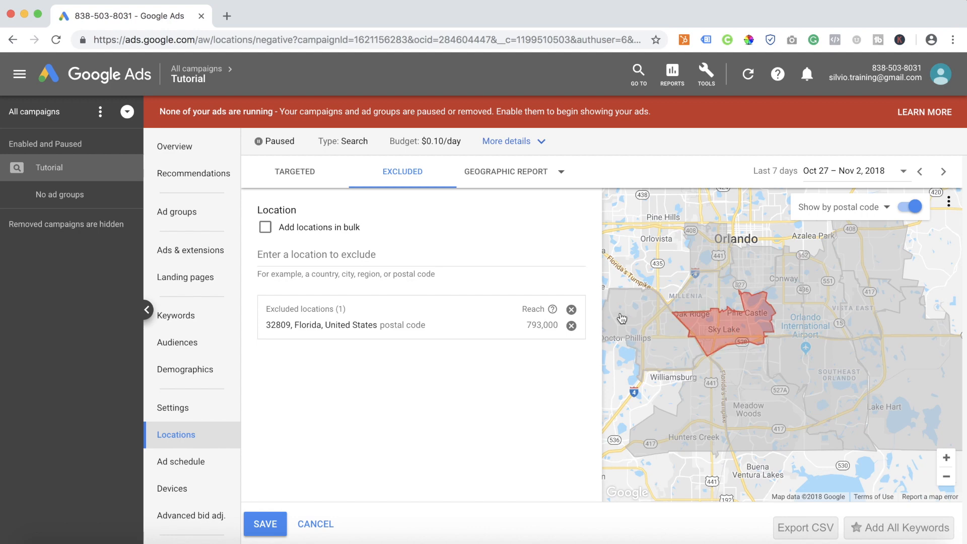
click(266, 525)
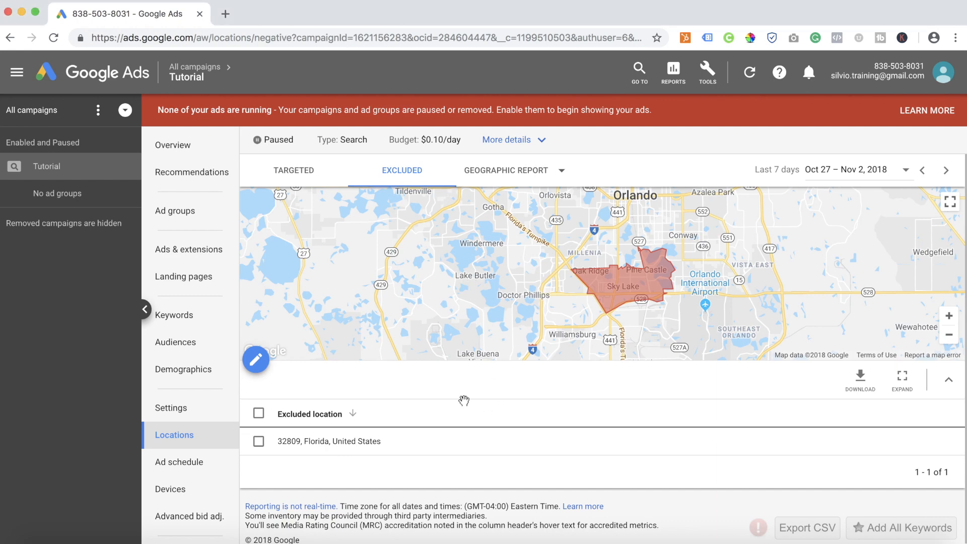
Open the location section of the campaign settings and expand its location options for targeting and exclusion.
click(201, 408)
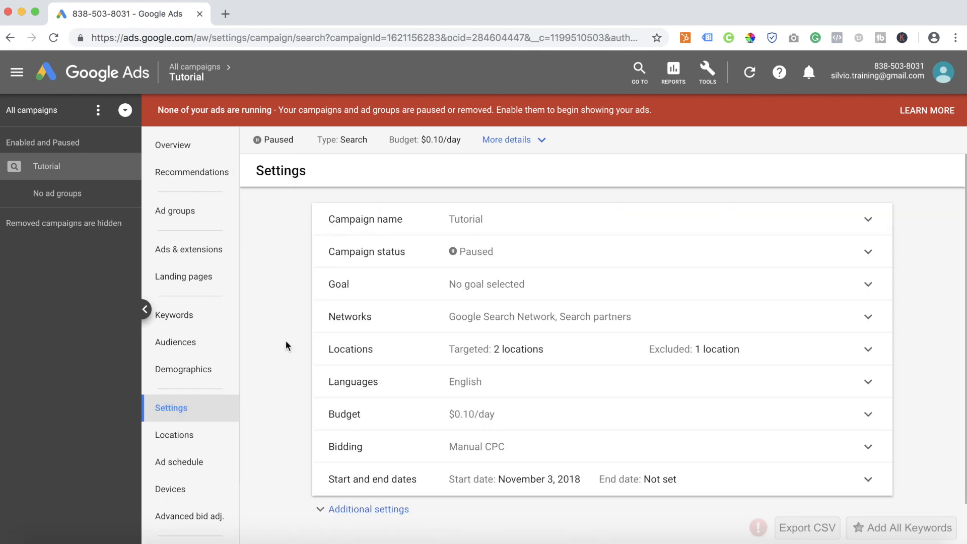
scroll(297, 384, down, 1)
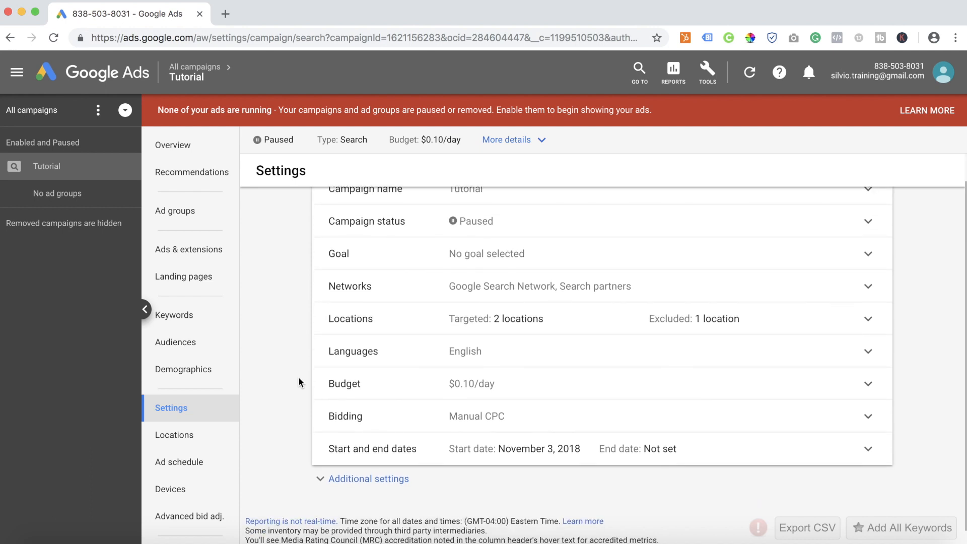
click(368, 323)
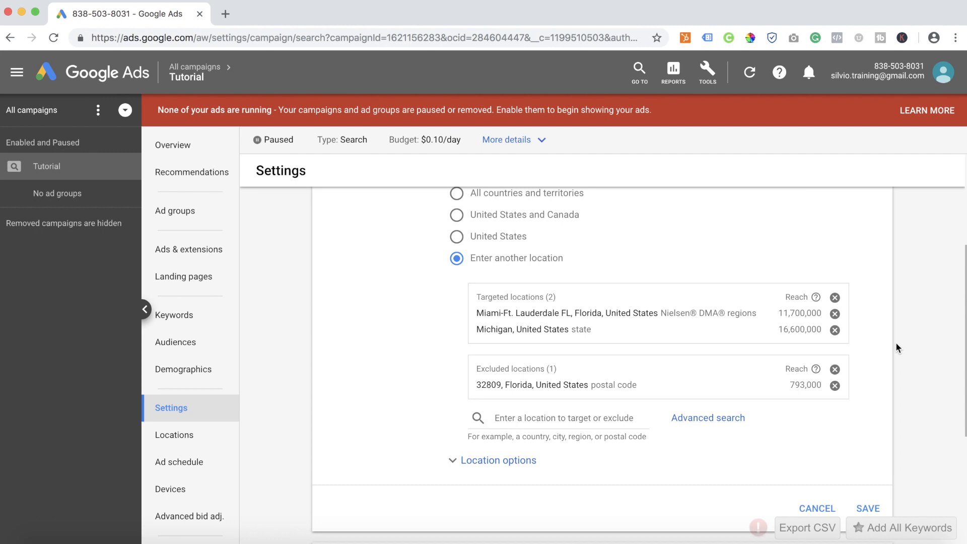
click(455, 464)
scroll(912, 425, down, 4)
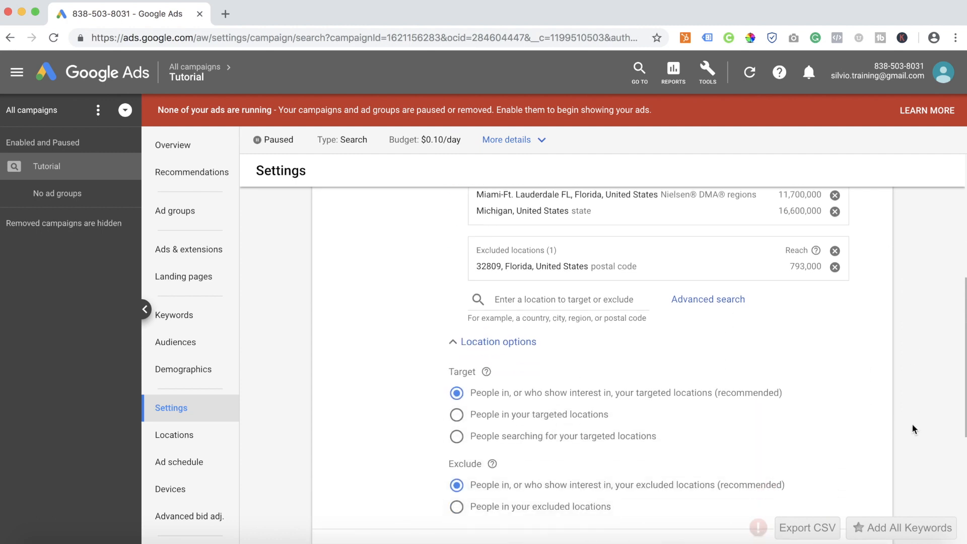
scroll(915, 429, down, 1)
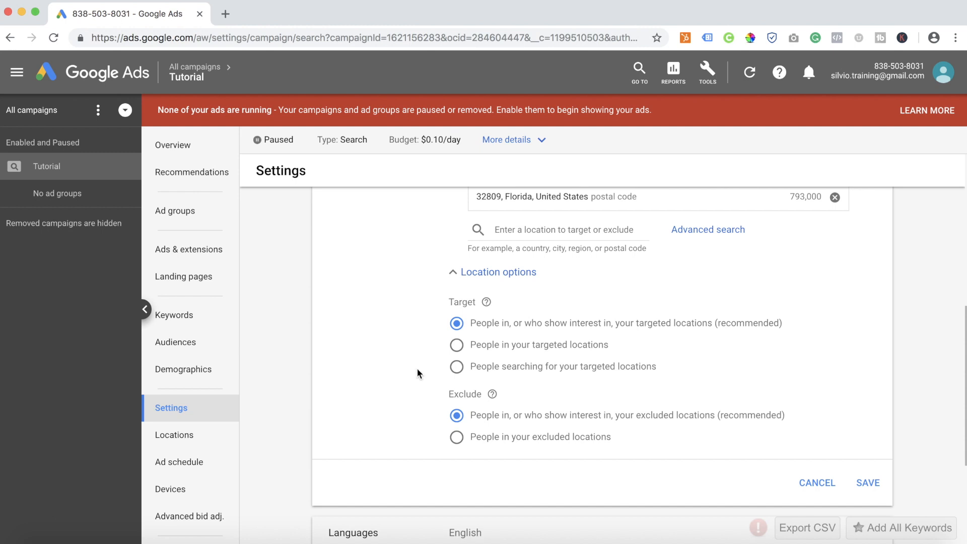
Target "People in your targeted locations", exclude "People in, or who show interest in, your excluded locations", and save the location settings.
click(456, 346)
click(456, 366)
click(455, 438)
click(459, 418)
click(455, 347)
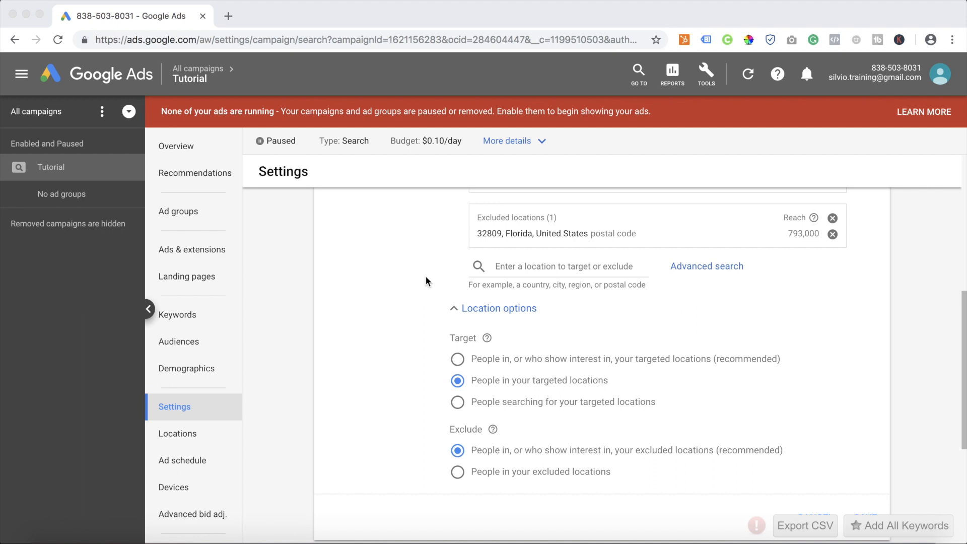
click(388, 318)
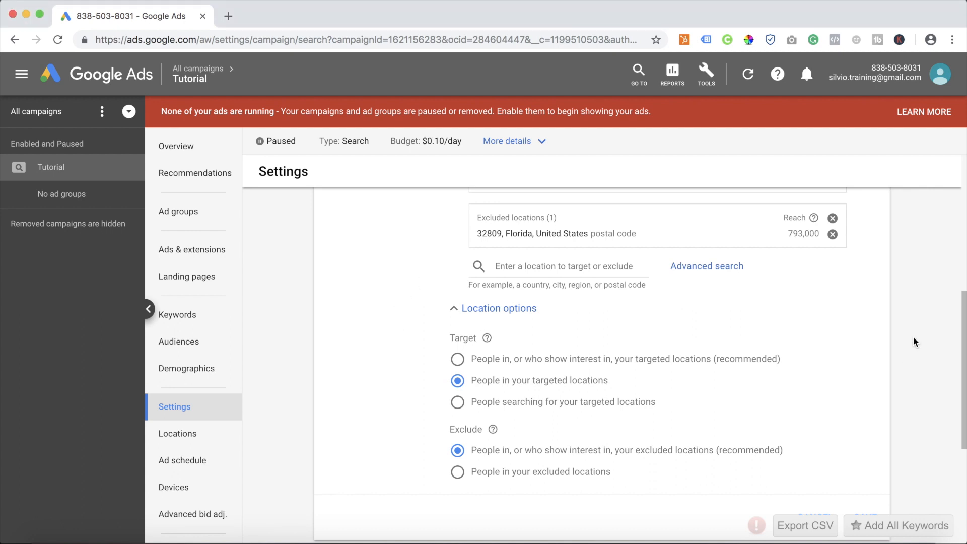
scroll(913, 336, down, 2)
click(869, 483)
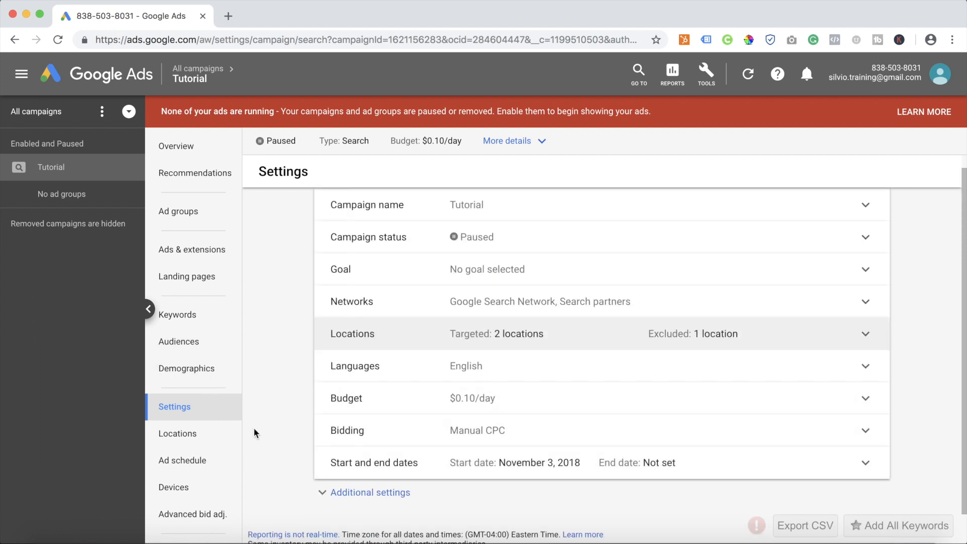
Set a 20% bid increase for the targeted location Michigan, United States, and save it.
click(177, 433)
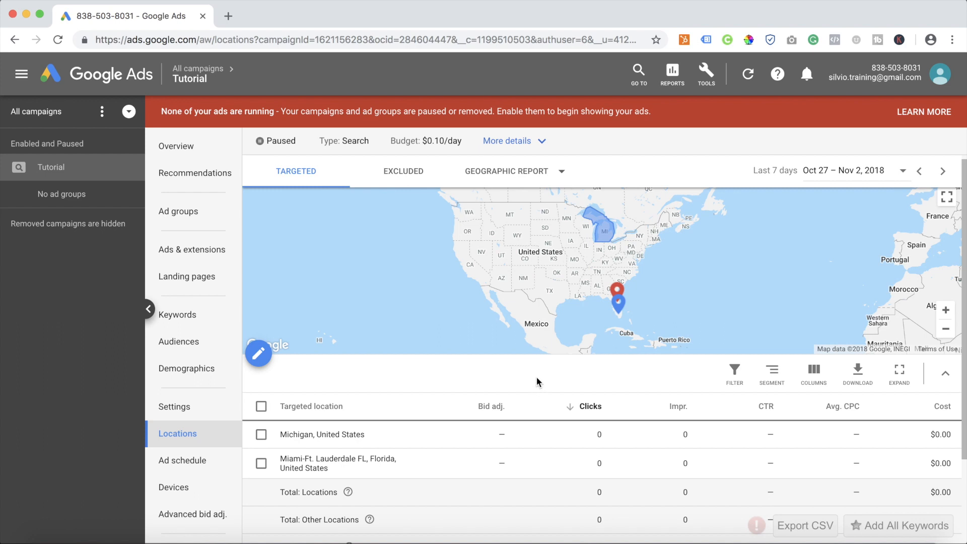
scroll(536, 381, down, 1)
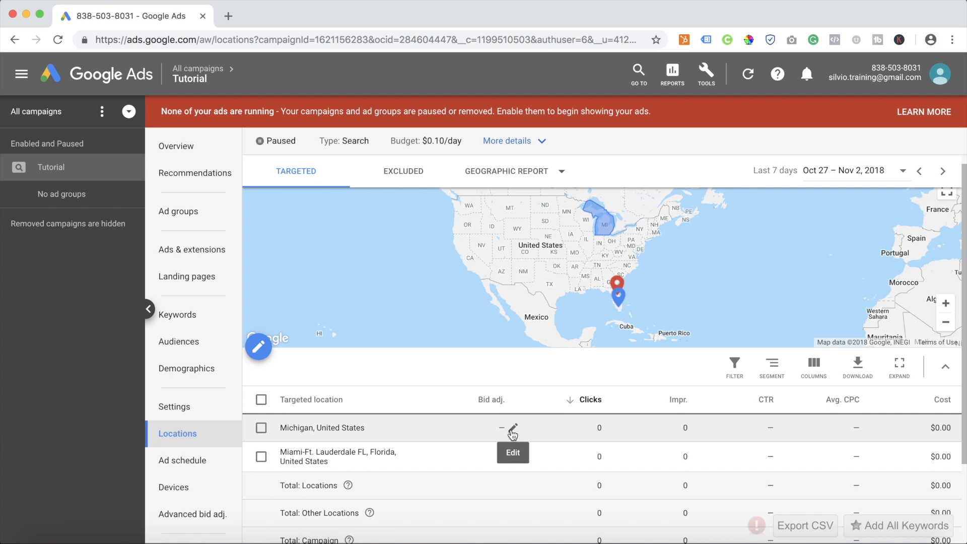
click(511, 429)
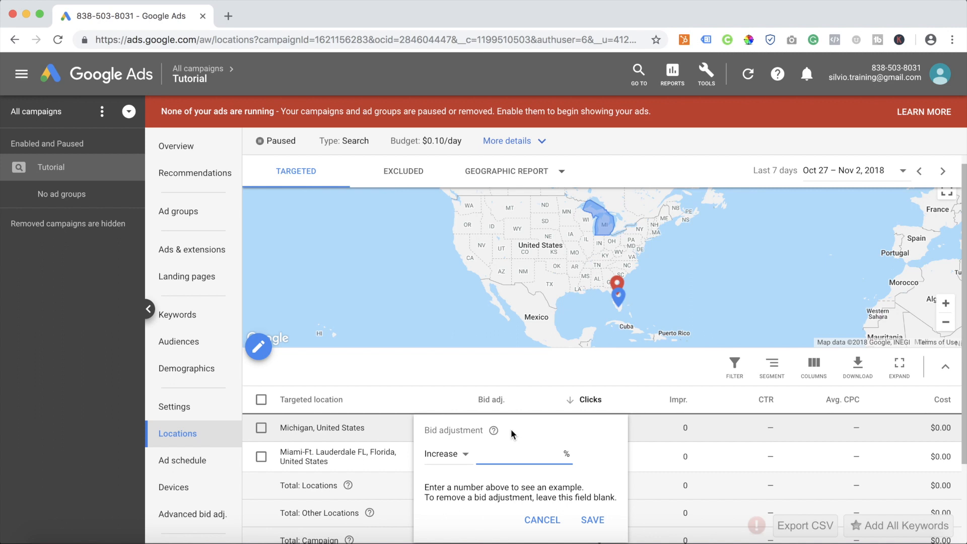
text(20)
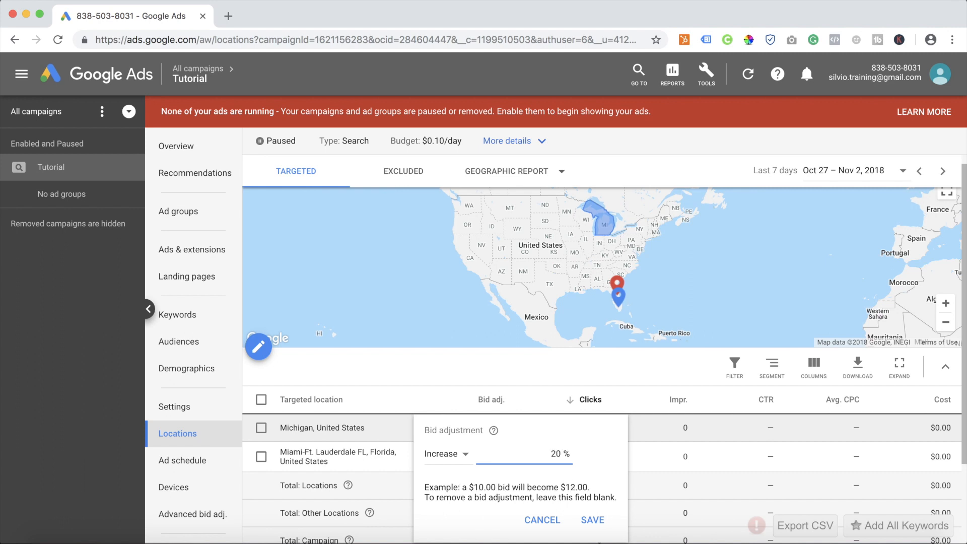
click(593, 525)
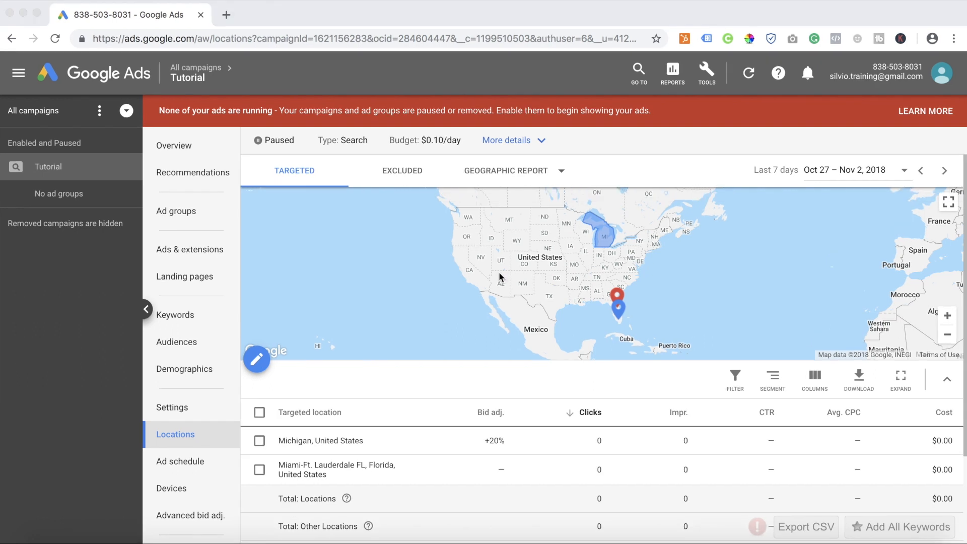
View the campaign's geographic report, user location report and per store report in turn.
click(632, 171)
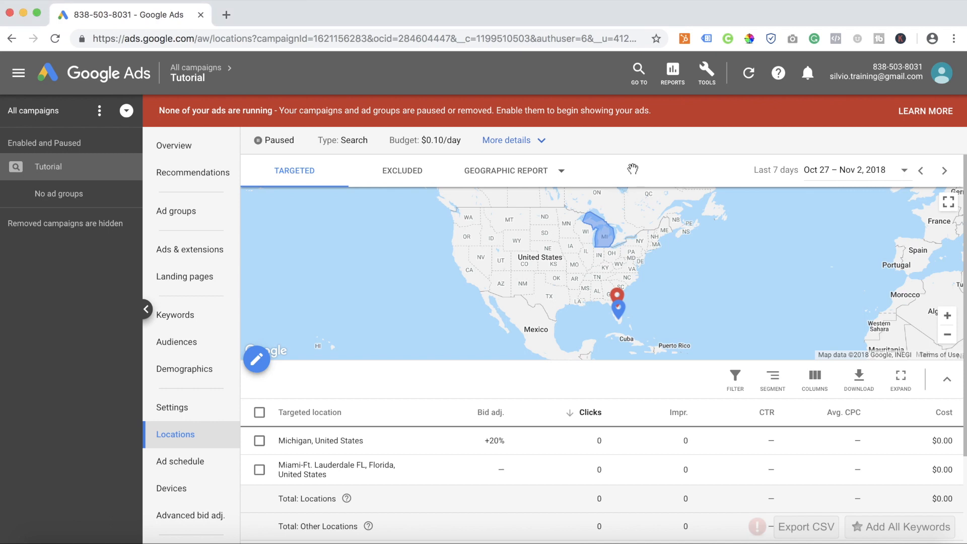
click(521, 180)
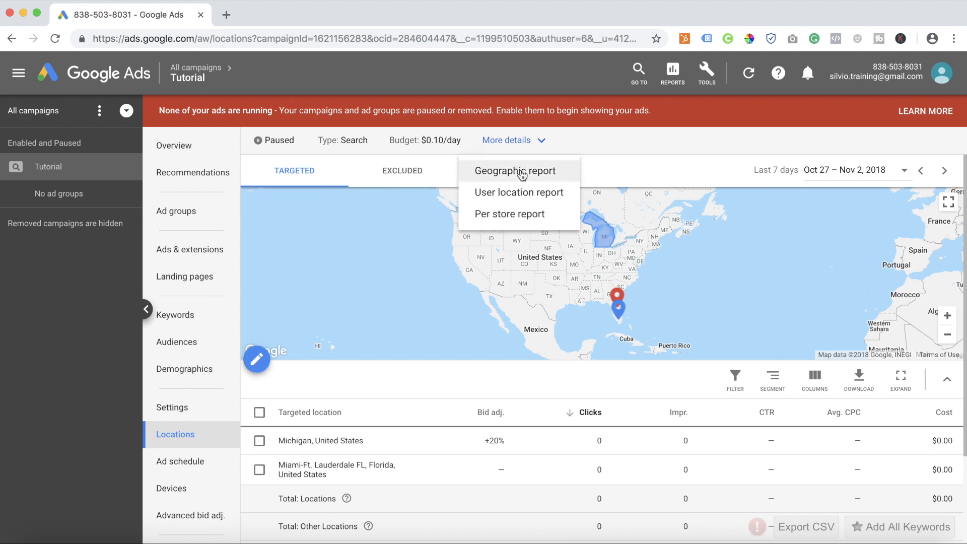
click(521, 172)
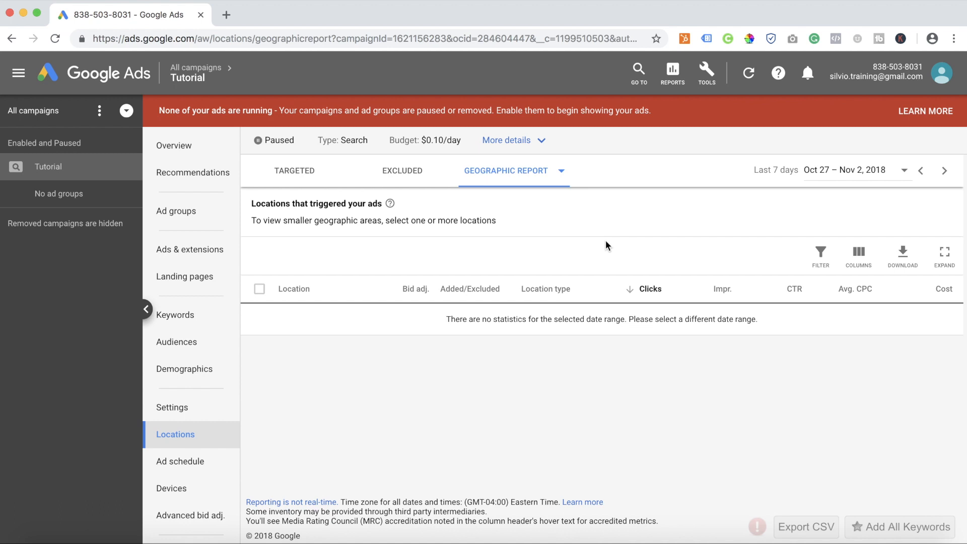
click(541, 182)
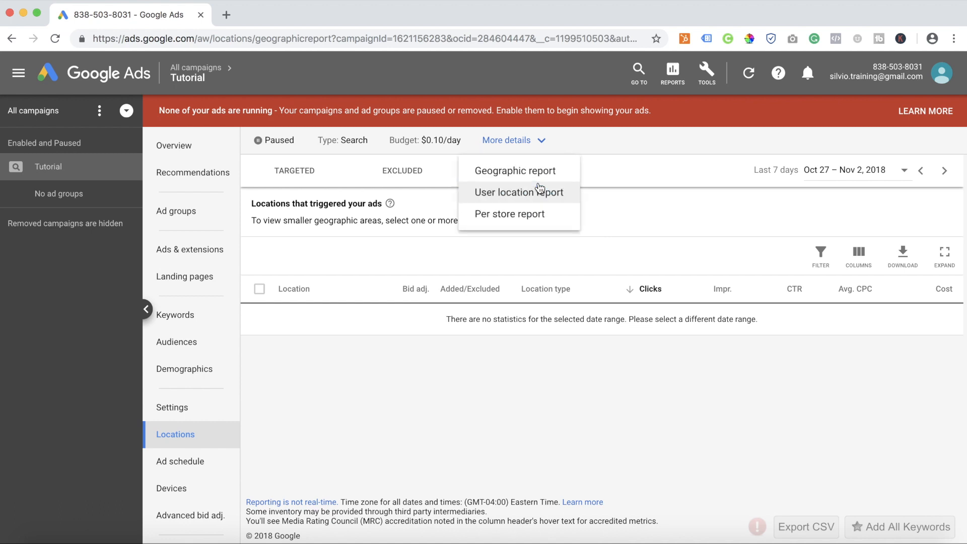
click(532, 196)
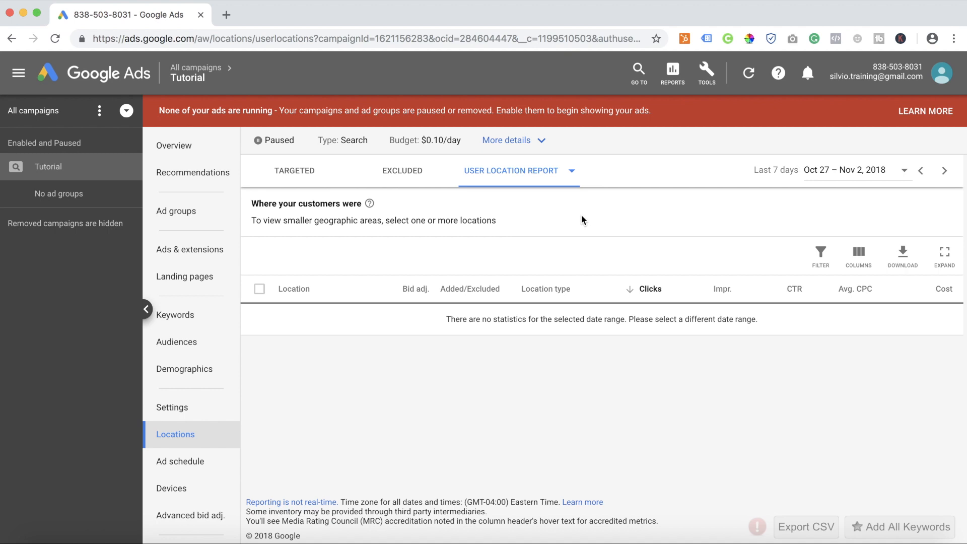
click(561, 180)
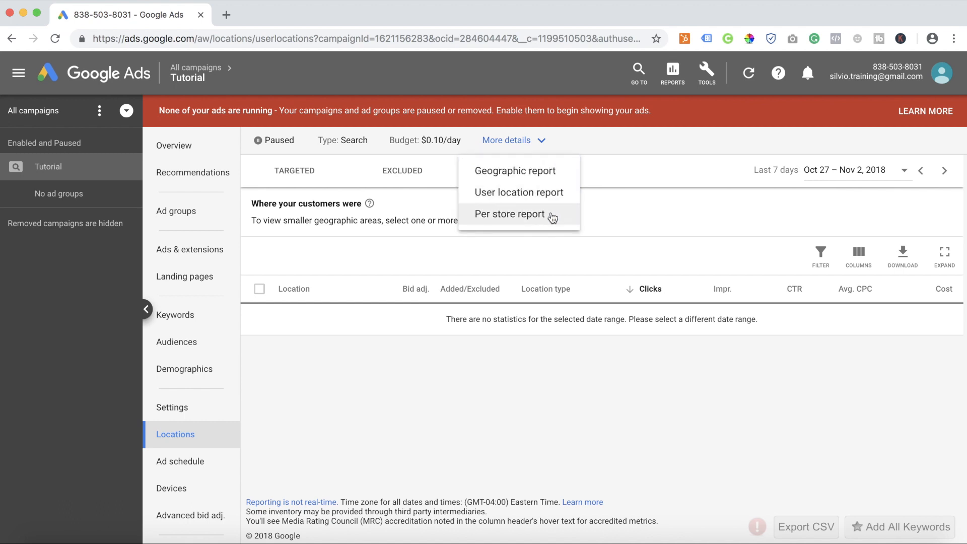
click(554, 214)
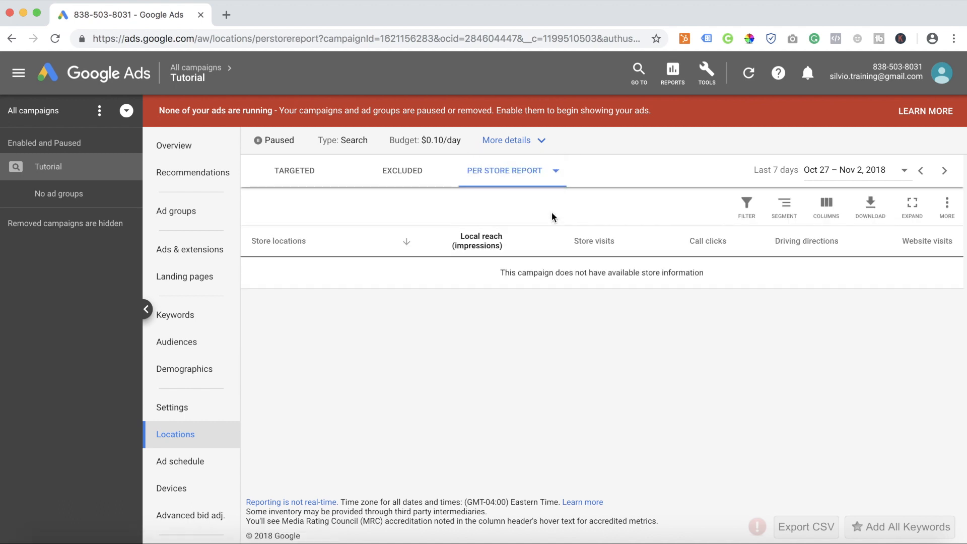